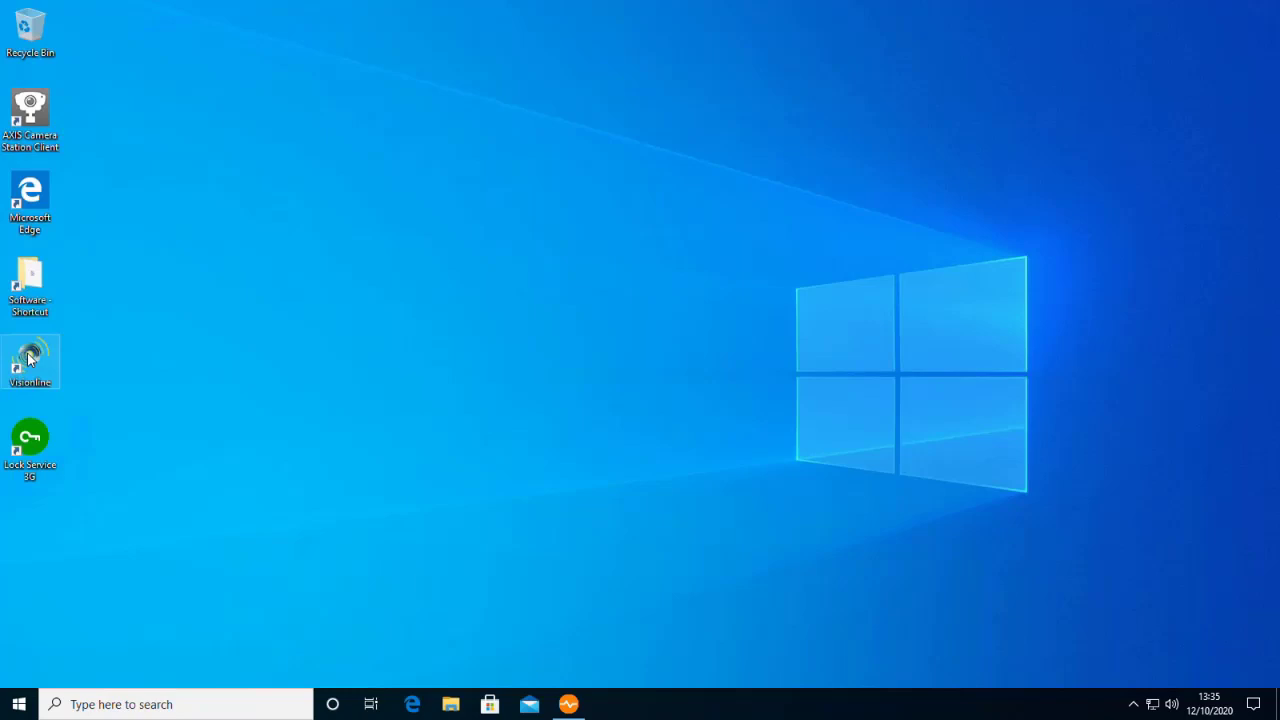
Launch Visionline and complete the Startup guide in unlicensed mode
double_click(28, 359)
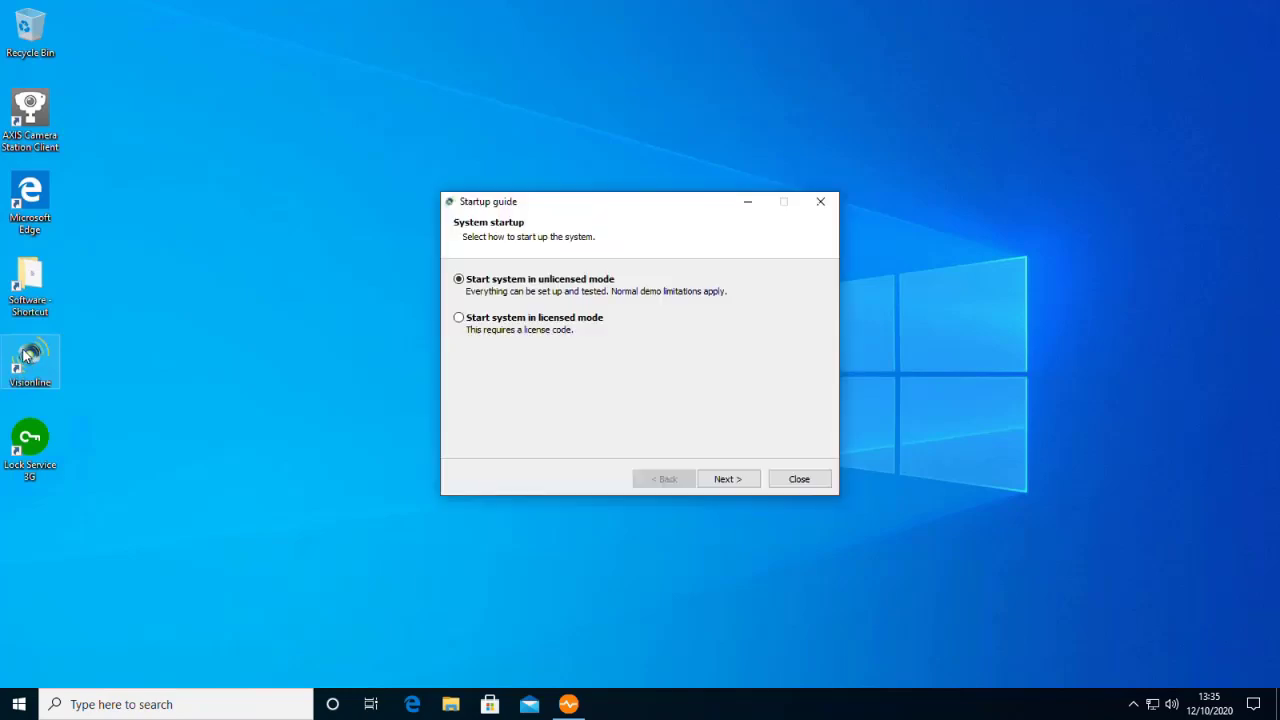
left_click(742, 484)
left_click(728, 480)
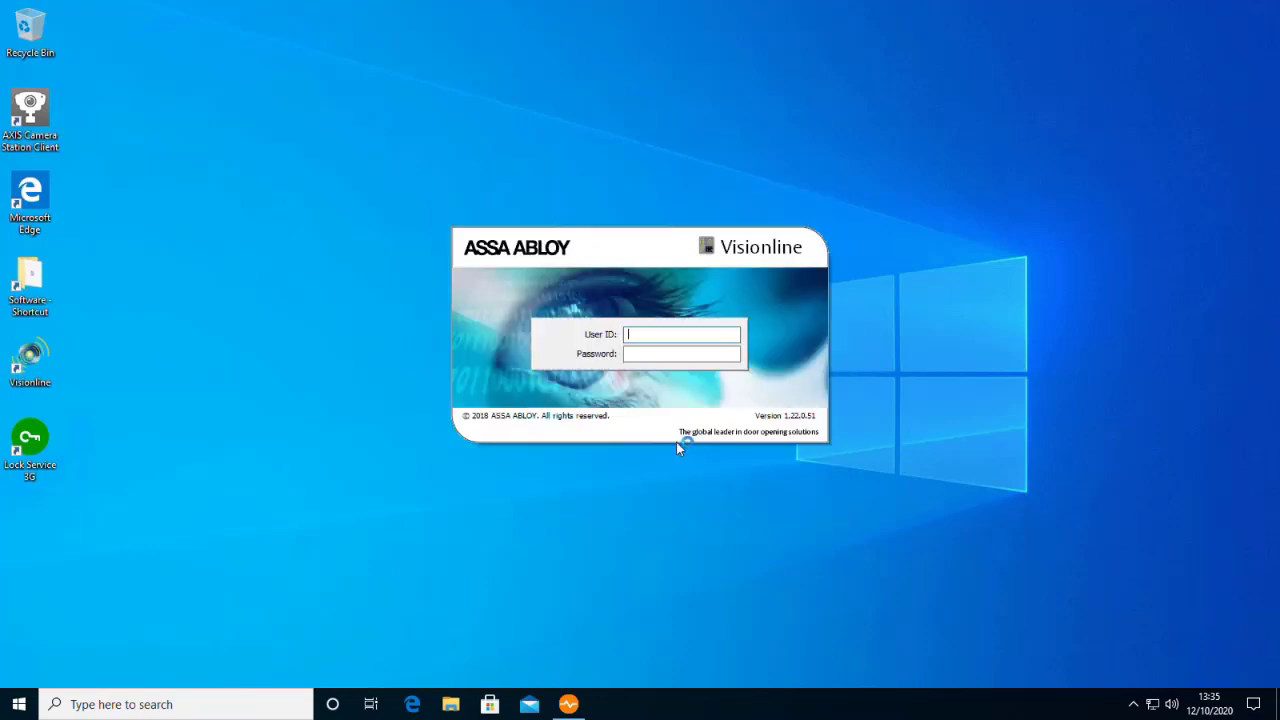
Log in with the user ID and password, then bring System Monitor forward
left_click(681, 353)
type("sym")
key("Return")
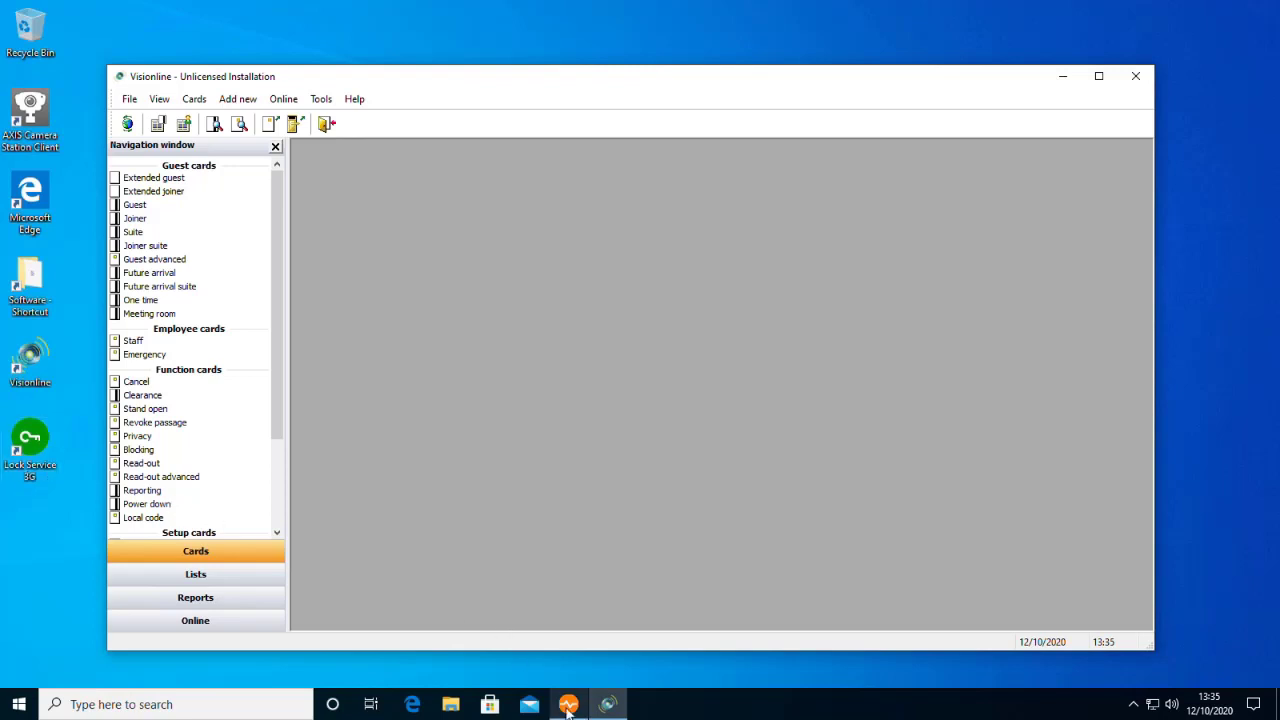
mouse_move(568, 707)
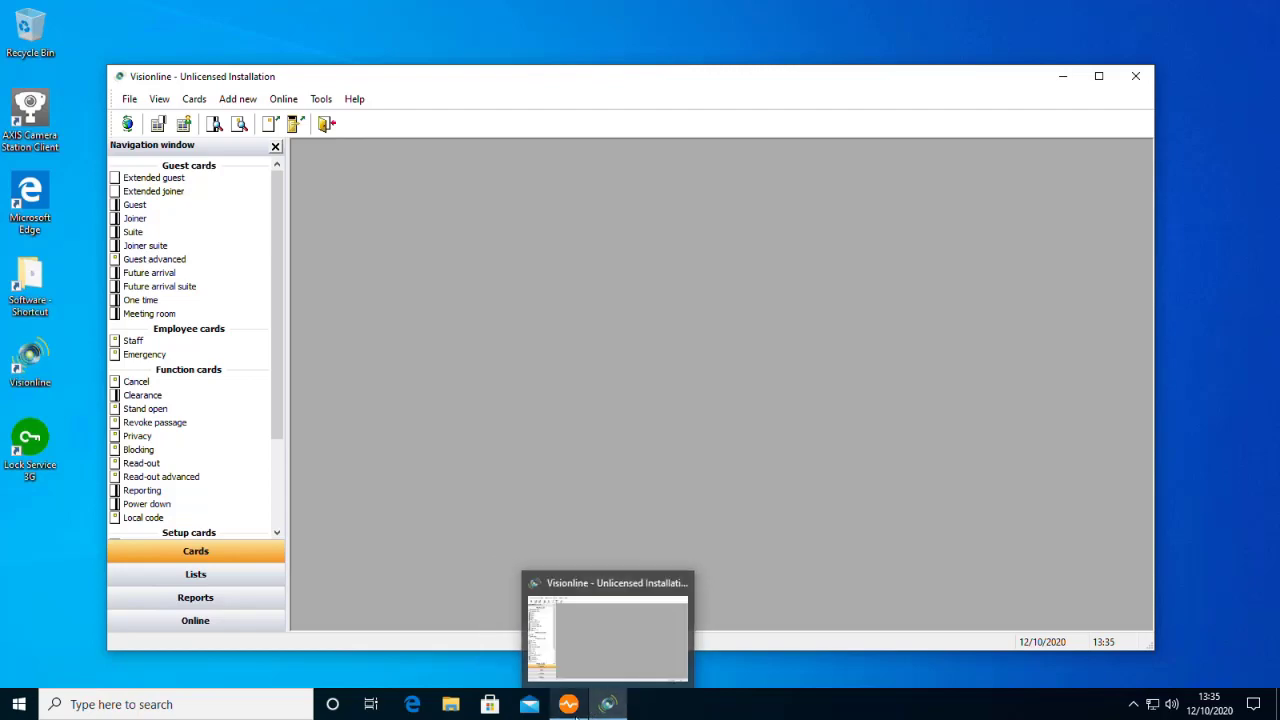
left_click(576, 705)
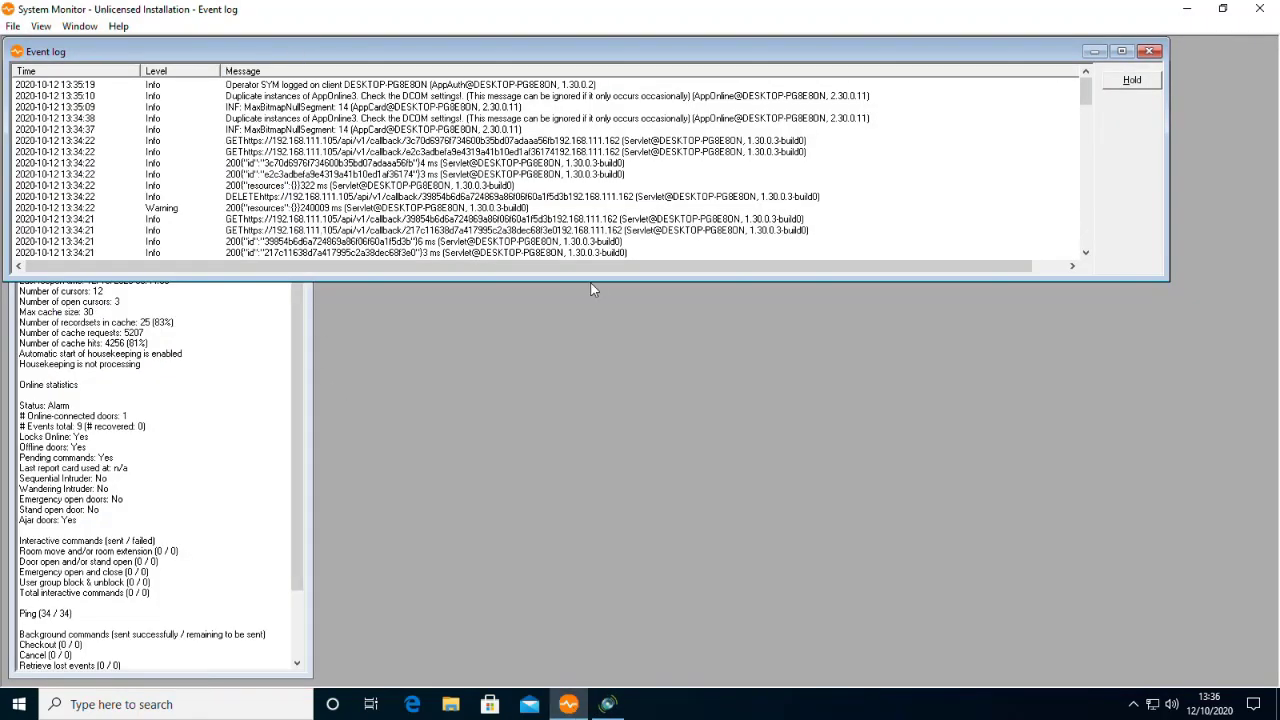
Resize the Event log larger, smaller, then larger again to review door 104 entries and main statistics
left_click_drag(593, 287, 594, 447)
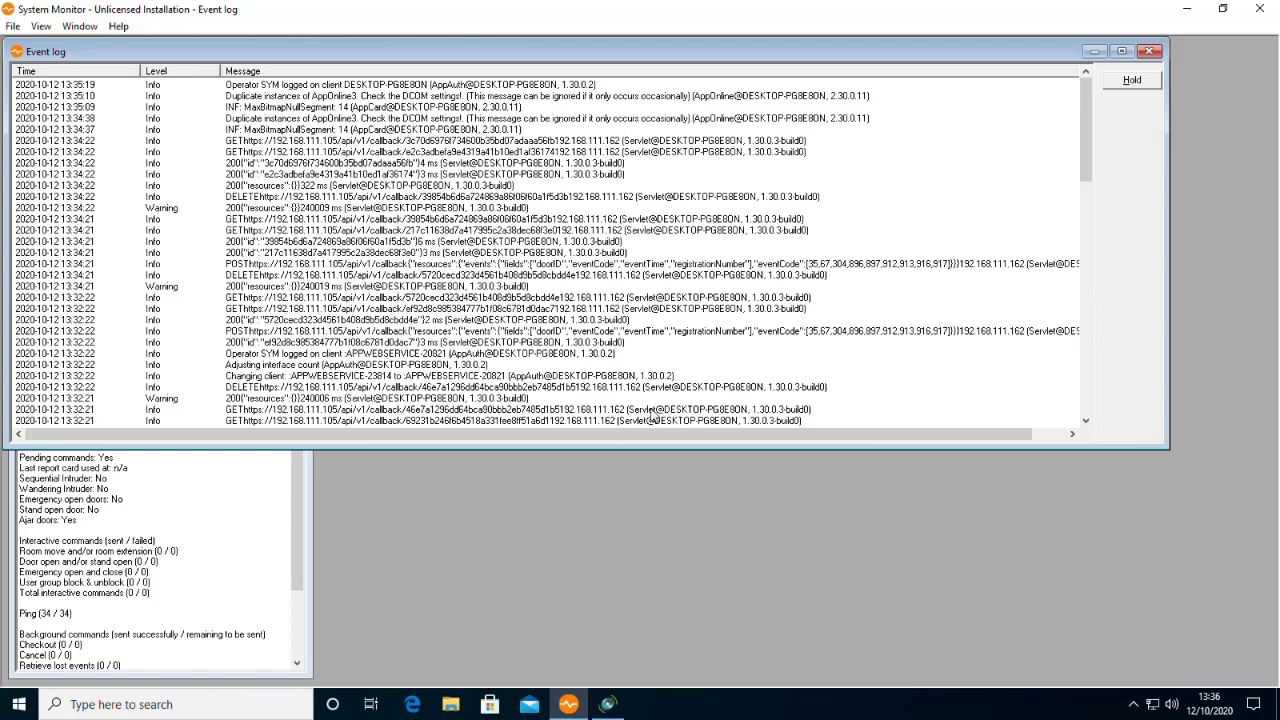
left_click_drag(329, 448, 348, 244)
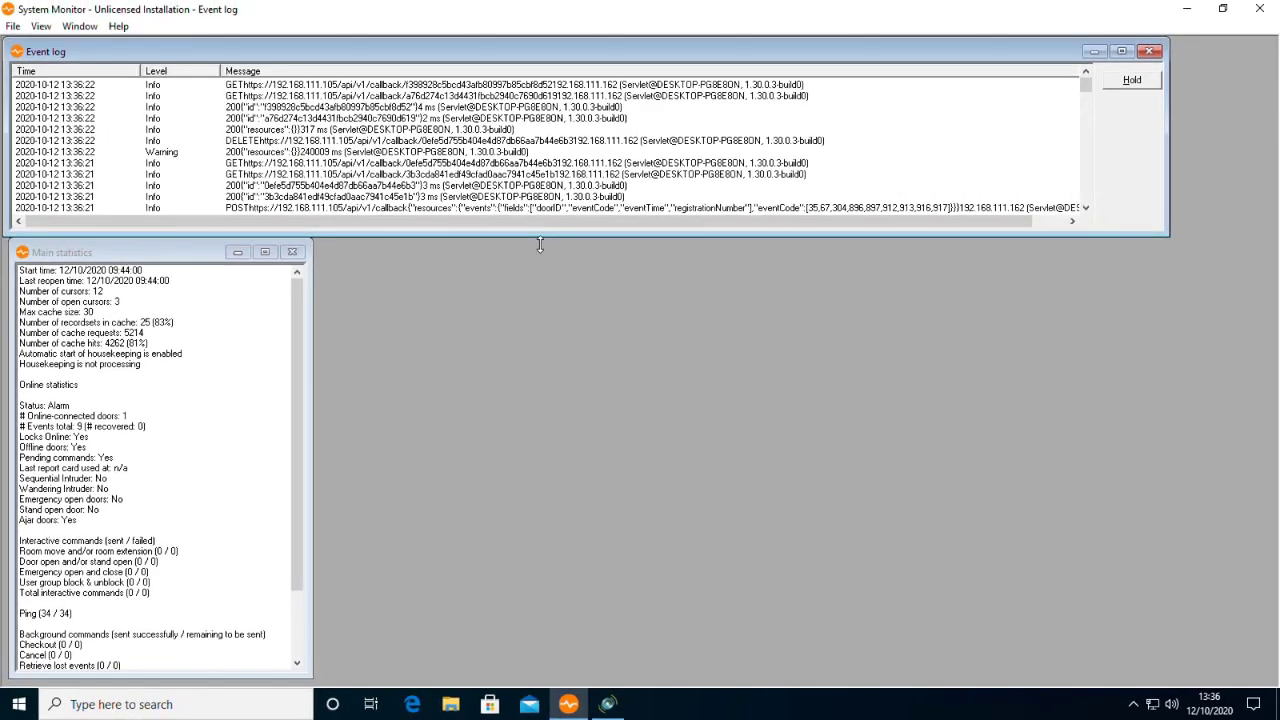
left_click_drag(540, 245, 540, 392)
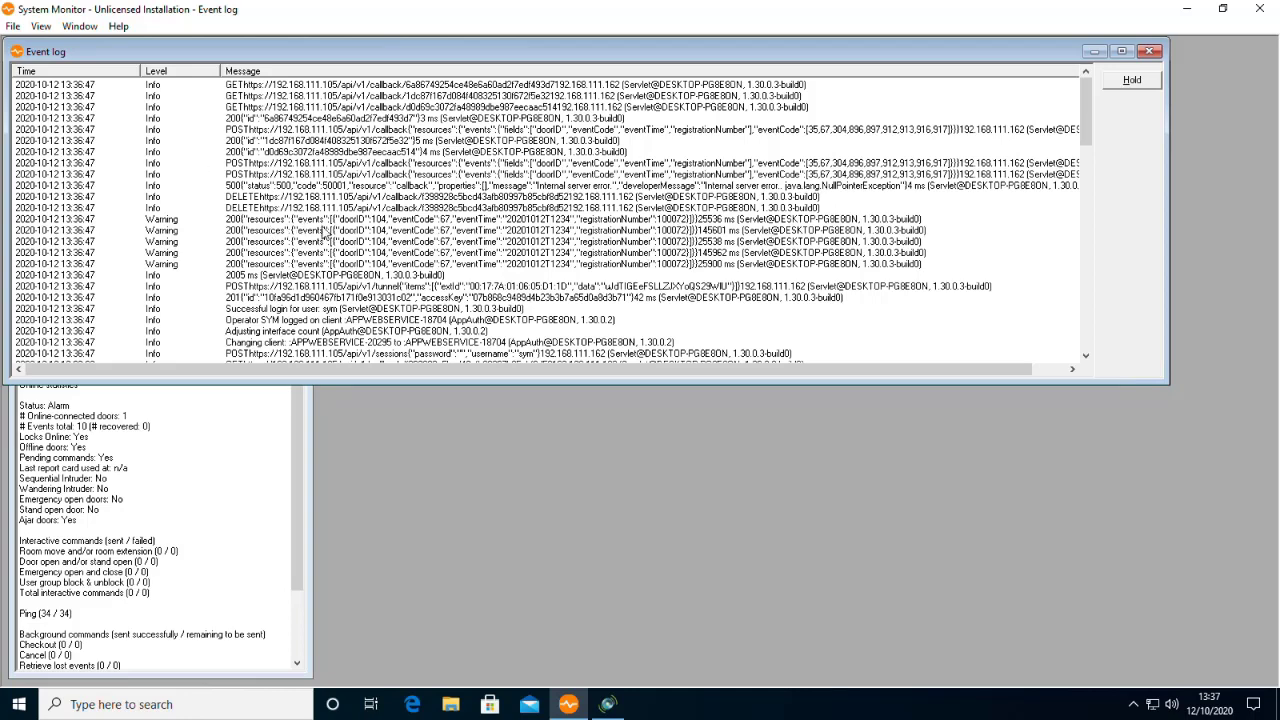
Select the first door 104 Warning entry, then return to the Visionline main window
left_click(358, 220)
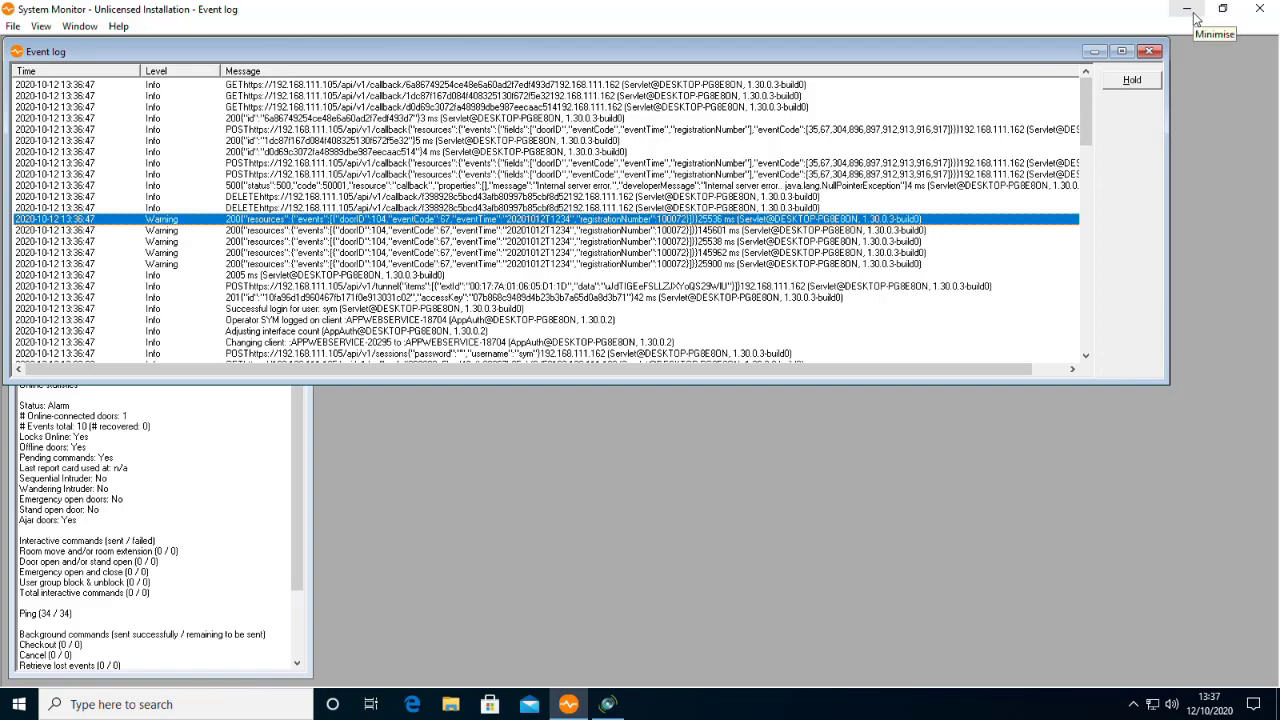
left_click(607, 704)
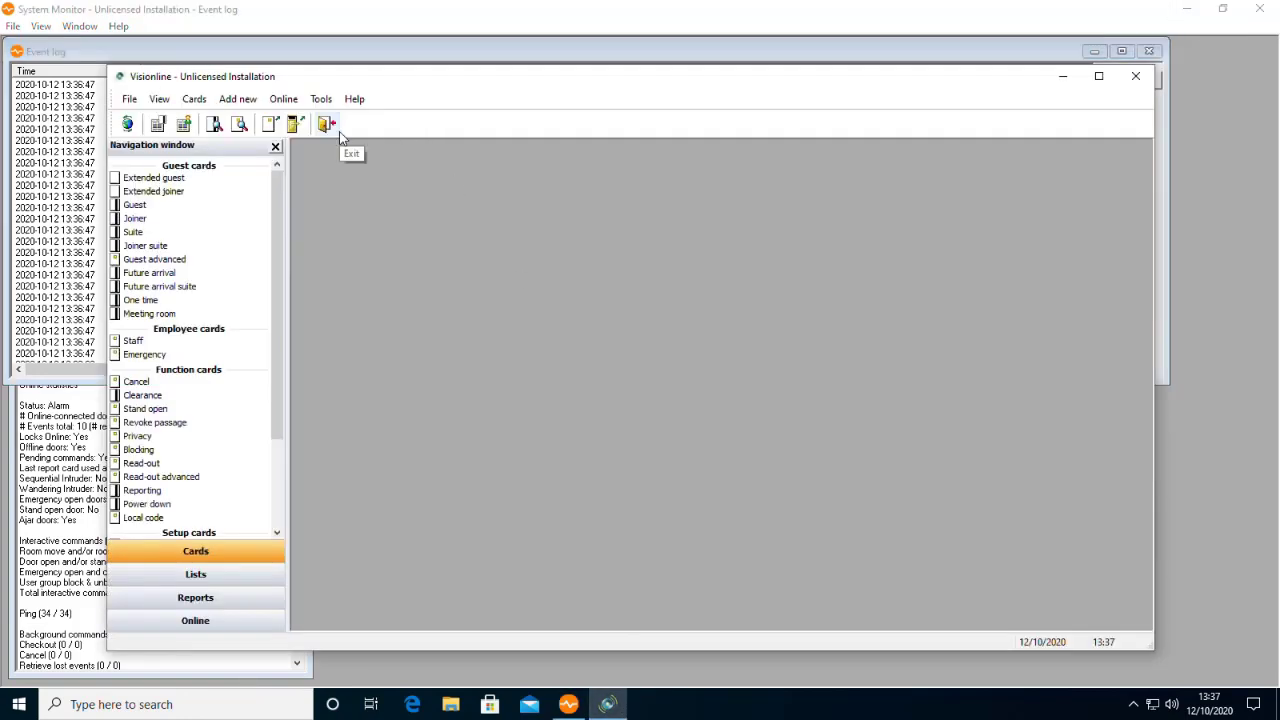
List events for door 104 on Floor 1 and refresh to reveal the 12:36 Guest Card accepted event
left_click(160, 99)
left_click(258, 197)
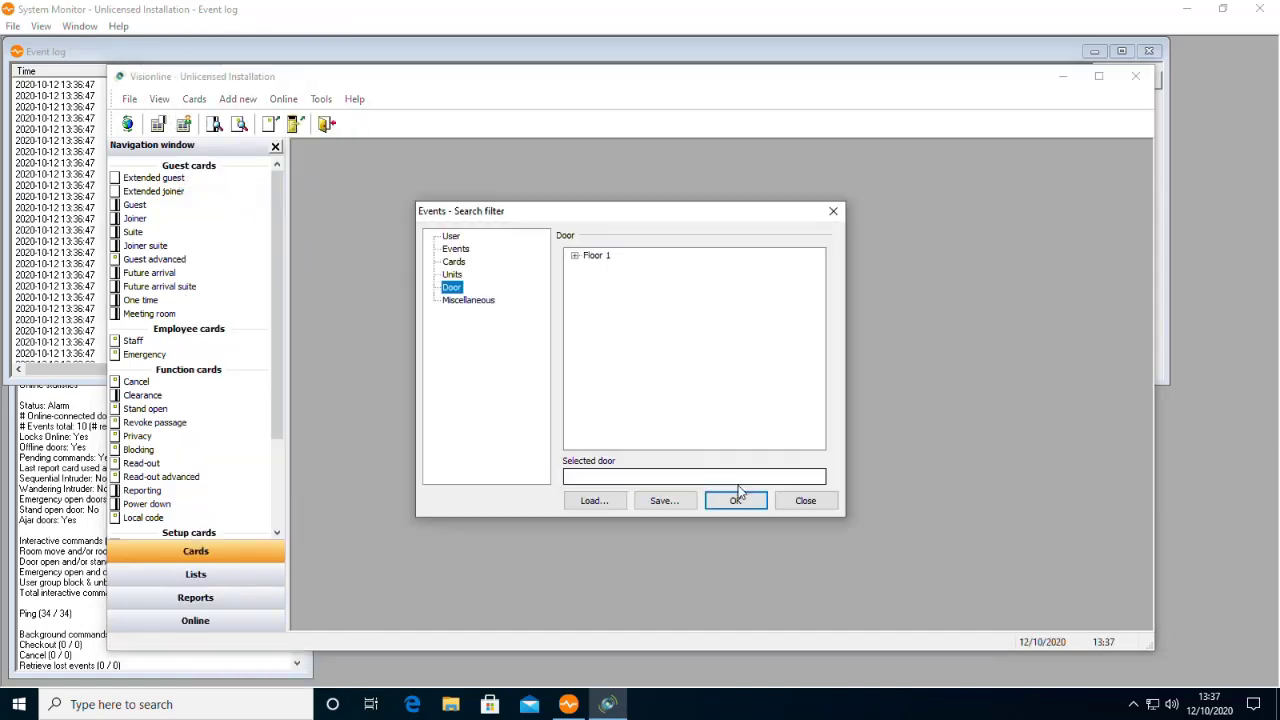
left_click(575, 256)
left_click(605, 268)
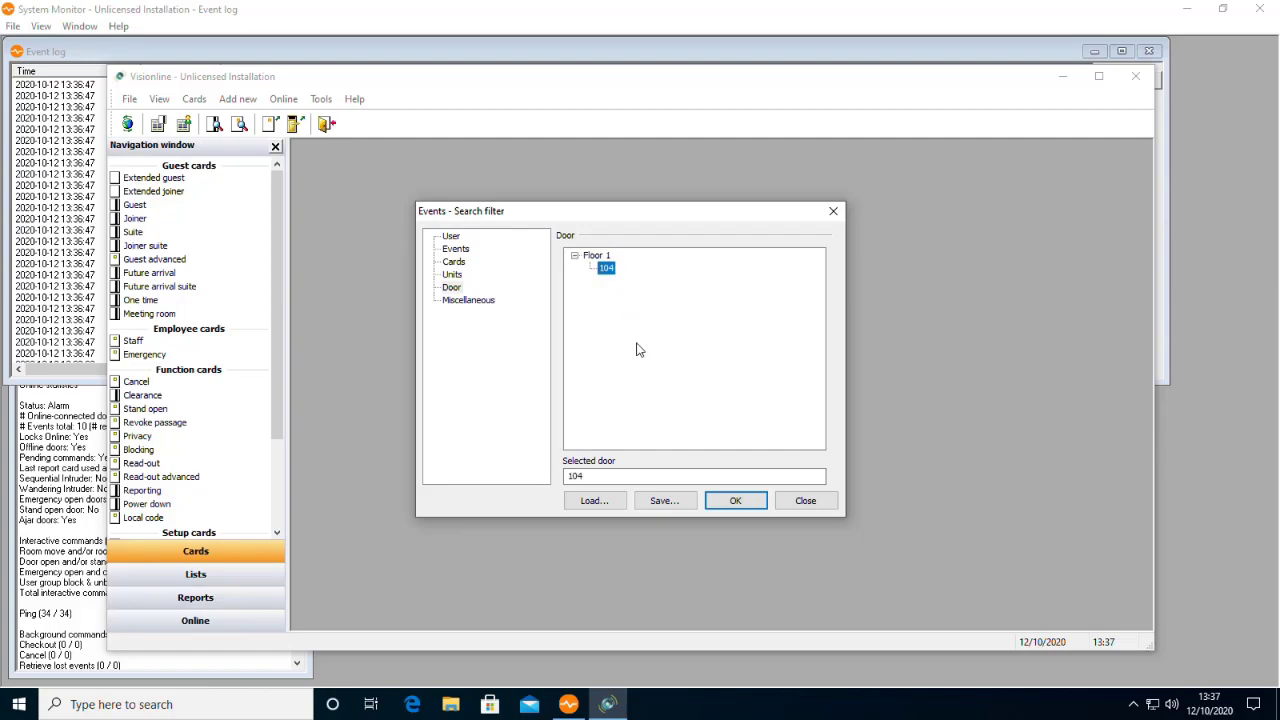
left_click(716, 502)
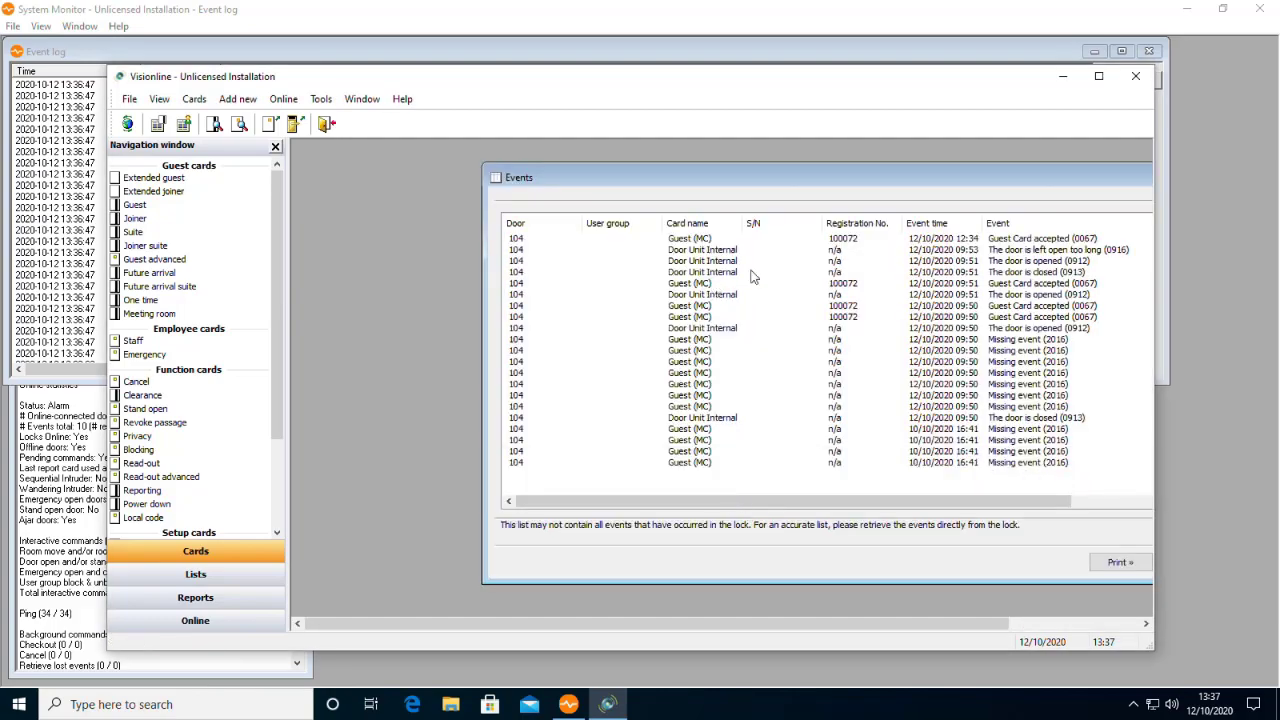
left_click_drag(848, 189, 672, 179)
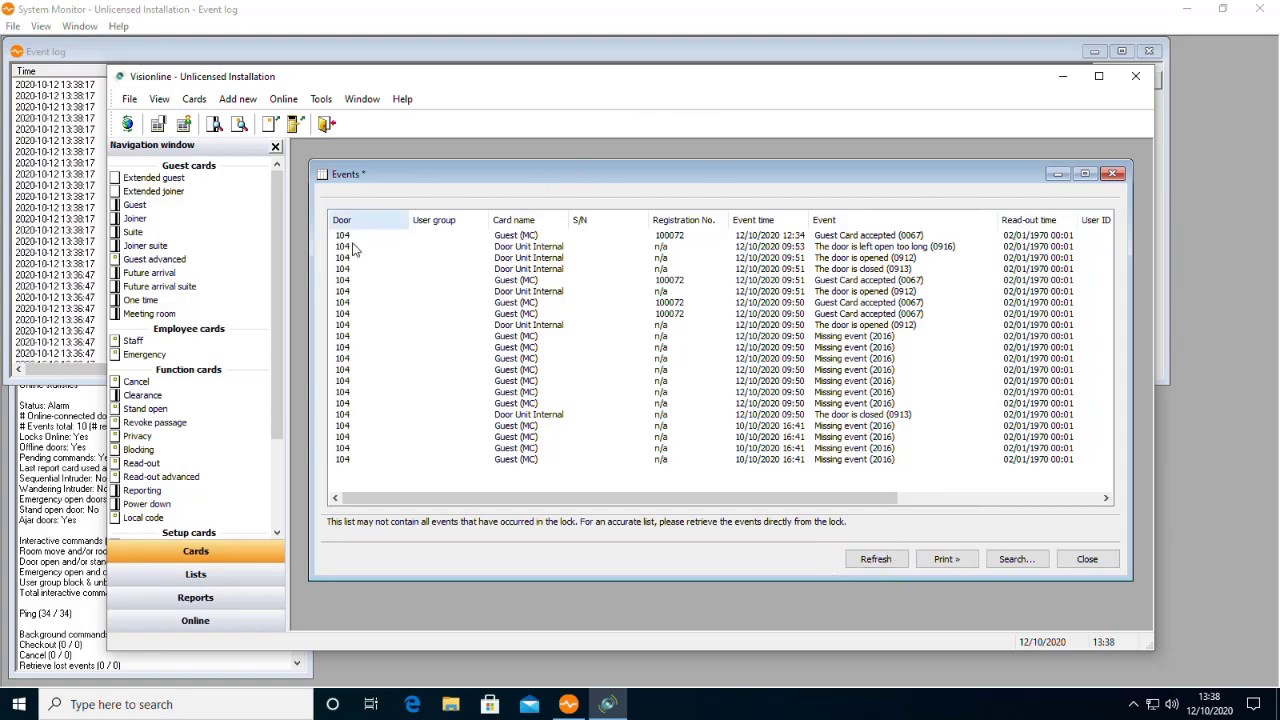
left_click(873, 562)
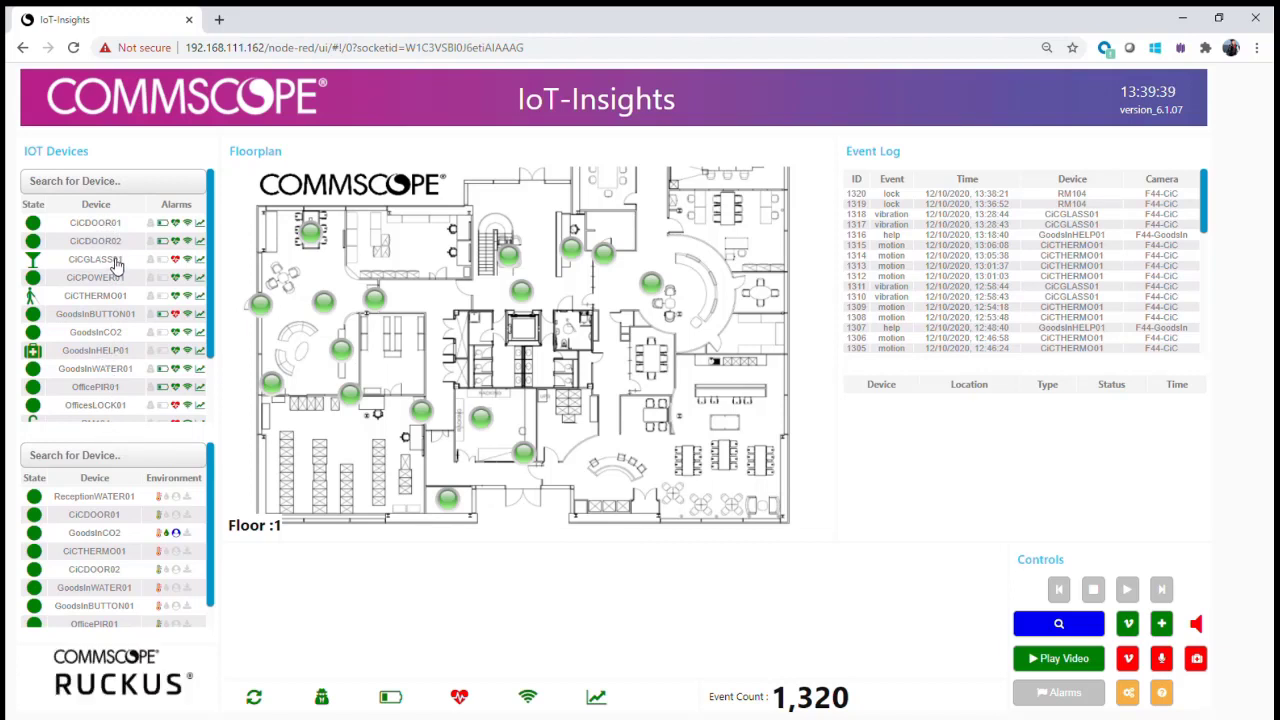
Scroll the IOT Devices list down to RM104
scroll(116, 260, "down", 2)
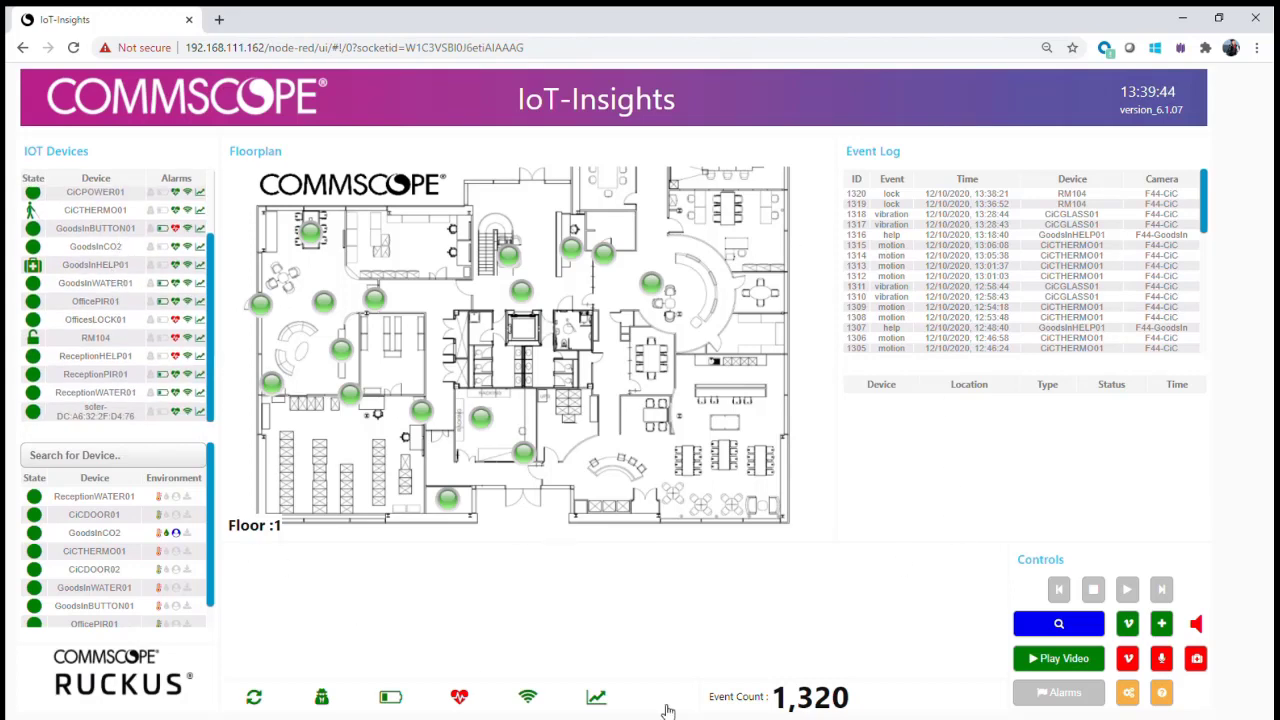
Load the Modify Existing form for the Site IoT Devices table through Database Functions
left_click(1128, 692)
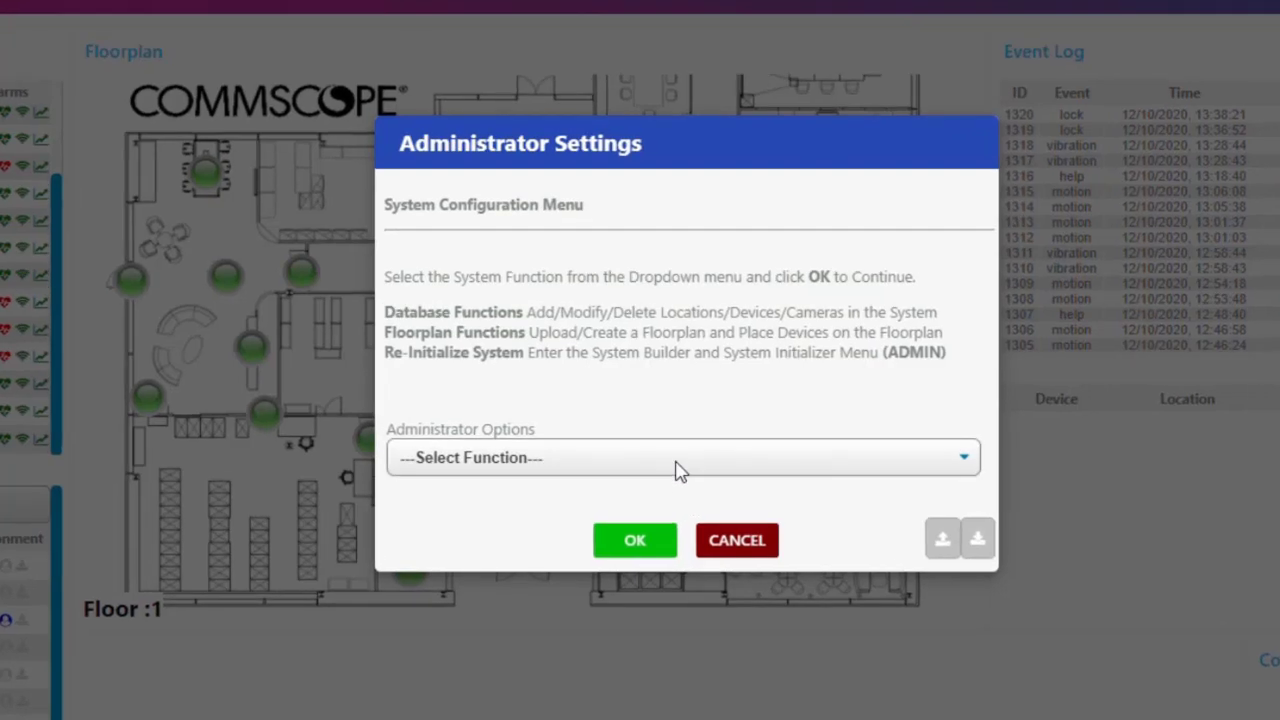
left_click(655, 451)
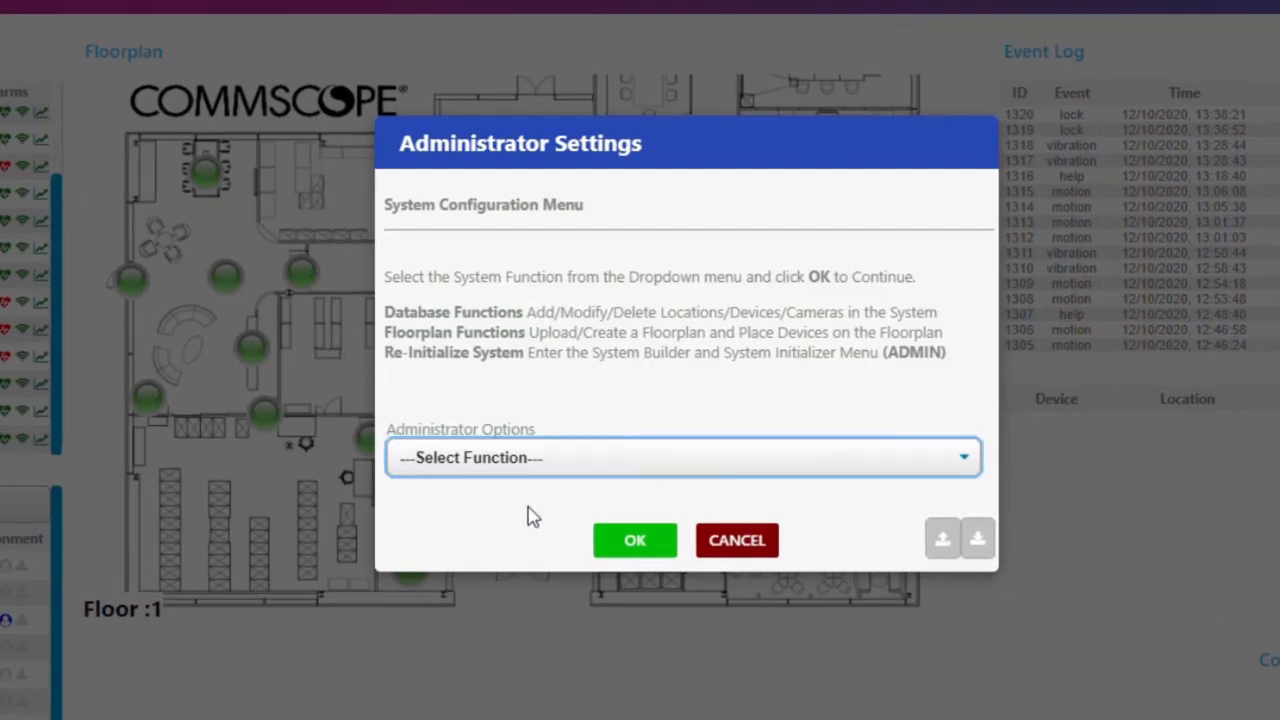
key("Down")
left_click(637, 543)
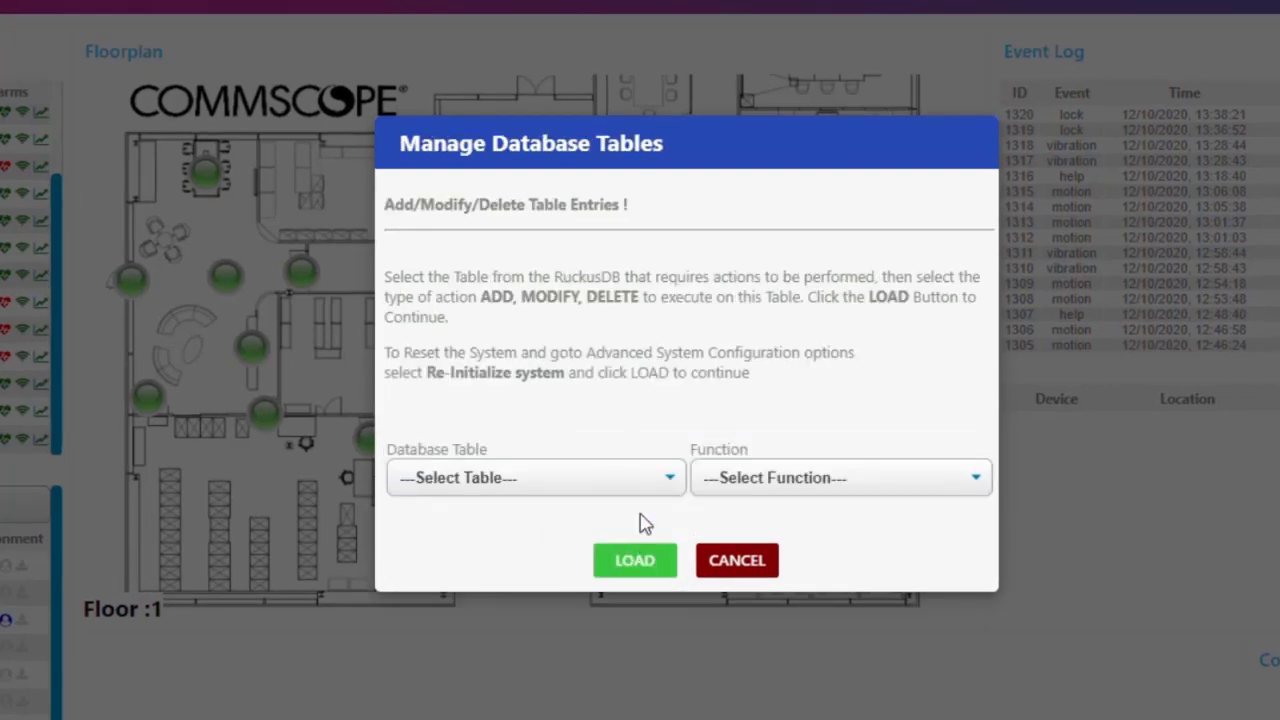
left_click(600, 490)
left_click(468, 560)
left_click(826, 487)
left_click(776, 551)
left_click(652, 575)
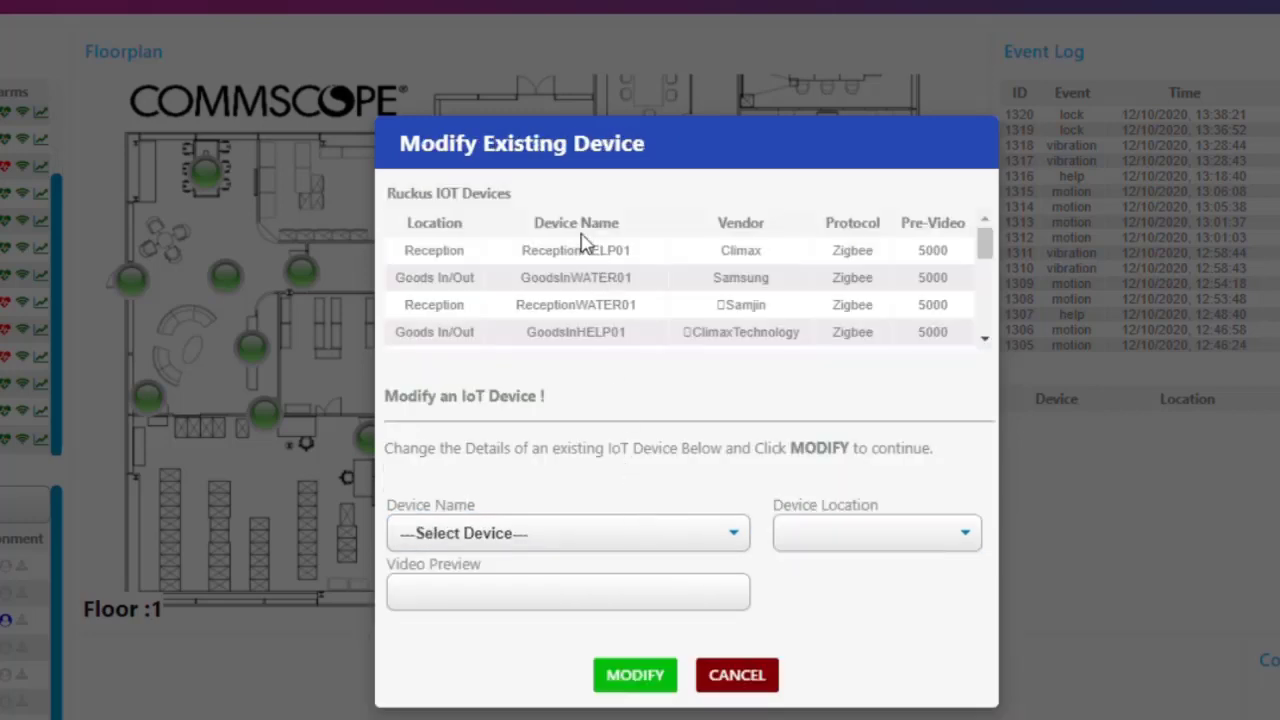
Display RM104's stored lock details from the Device Name list, then cancel without changes
scroll(640, 287, "down", 5)
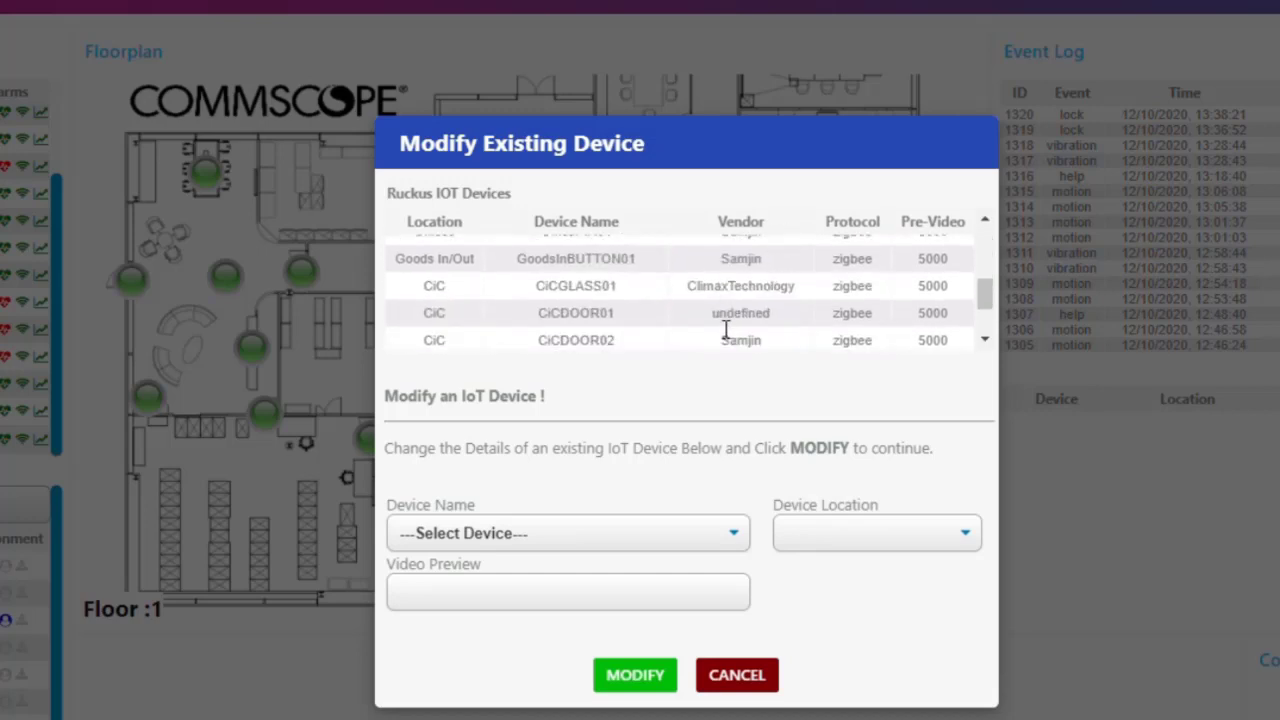
scroll(780, 325, "down", 3)
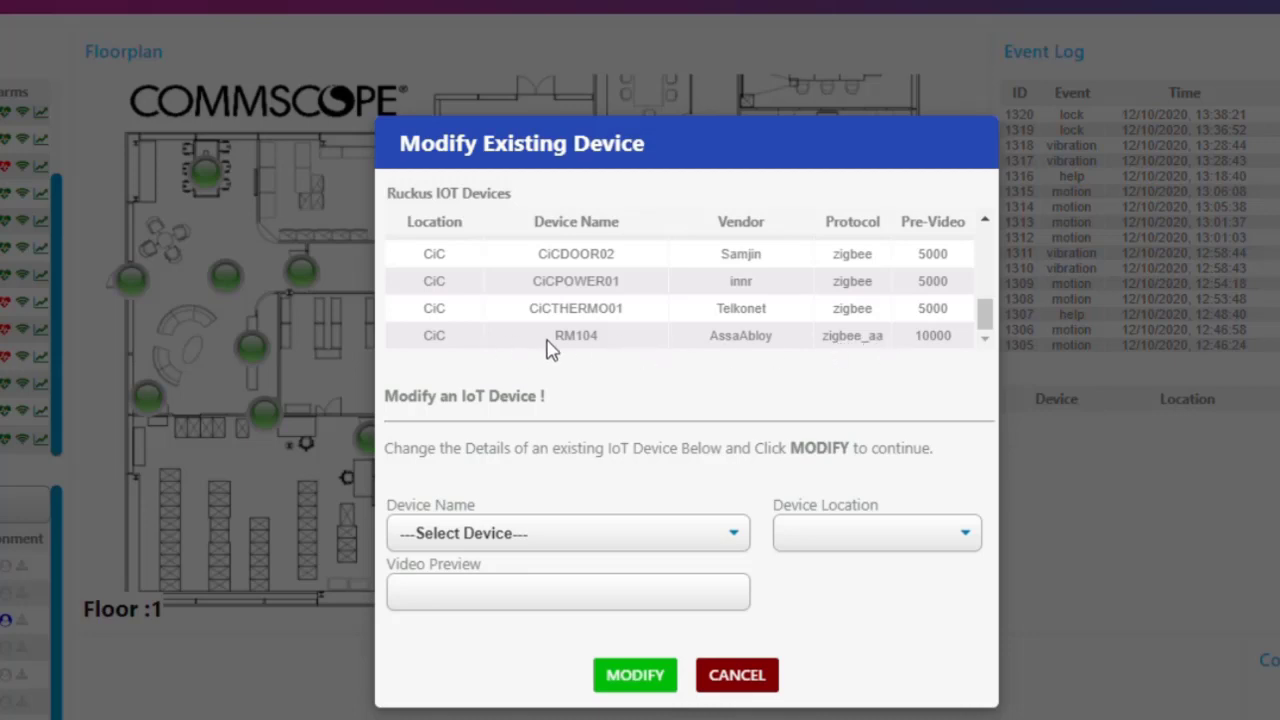
left_click(730, 534)
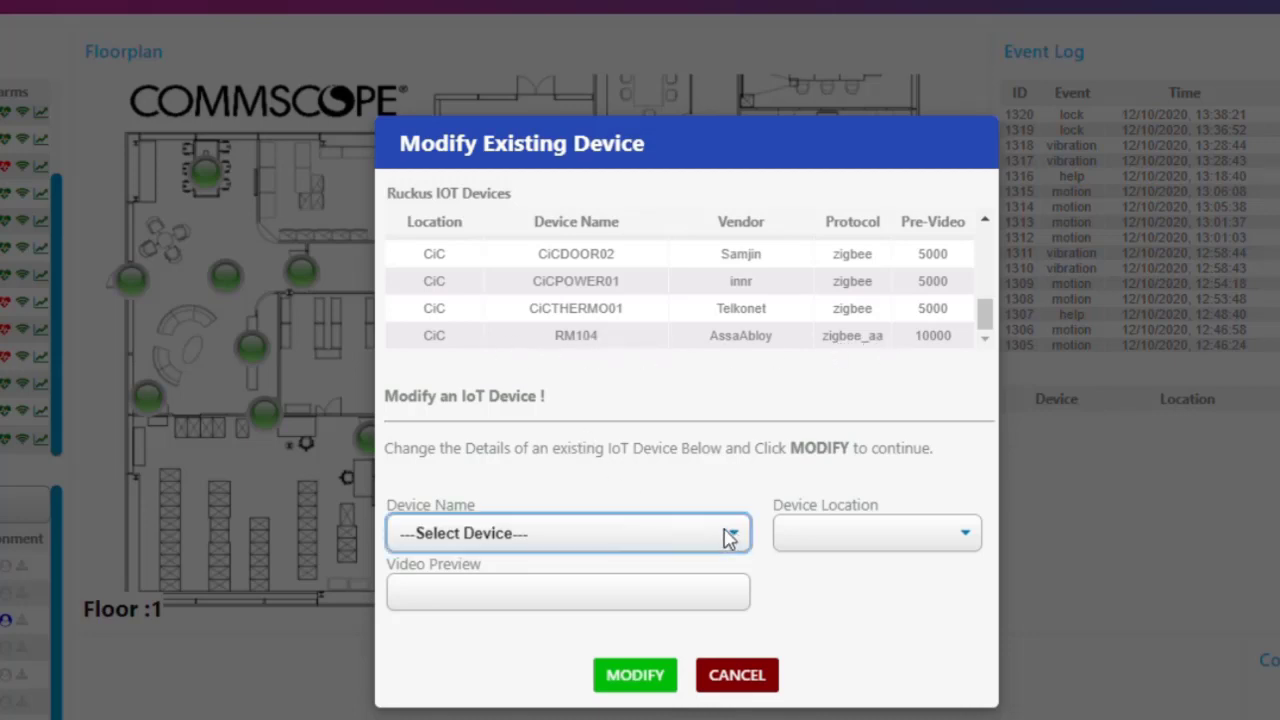
left_click(410, 540)
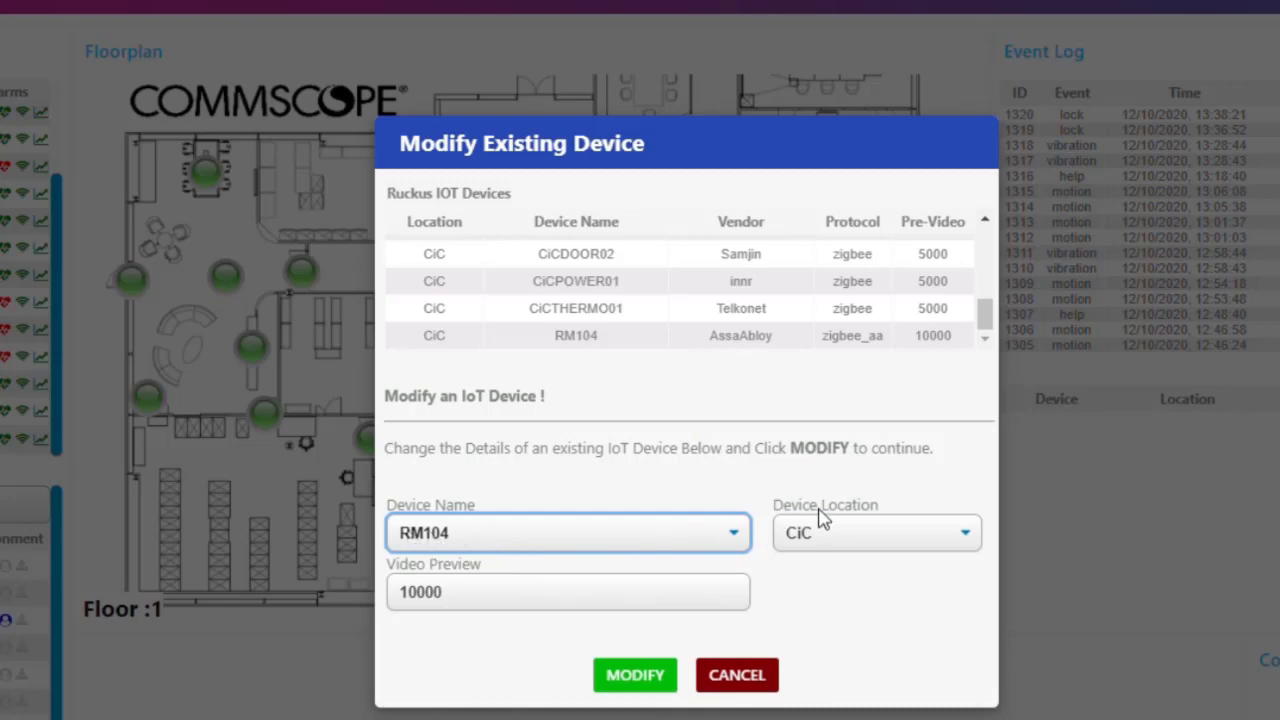
left_click(737, 675)
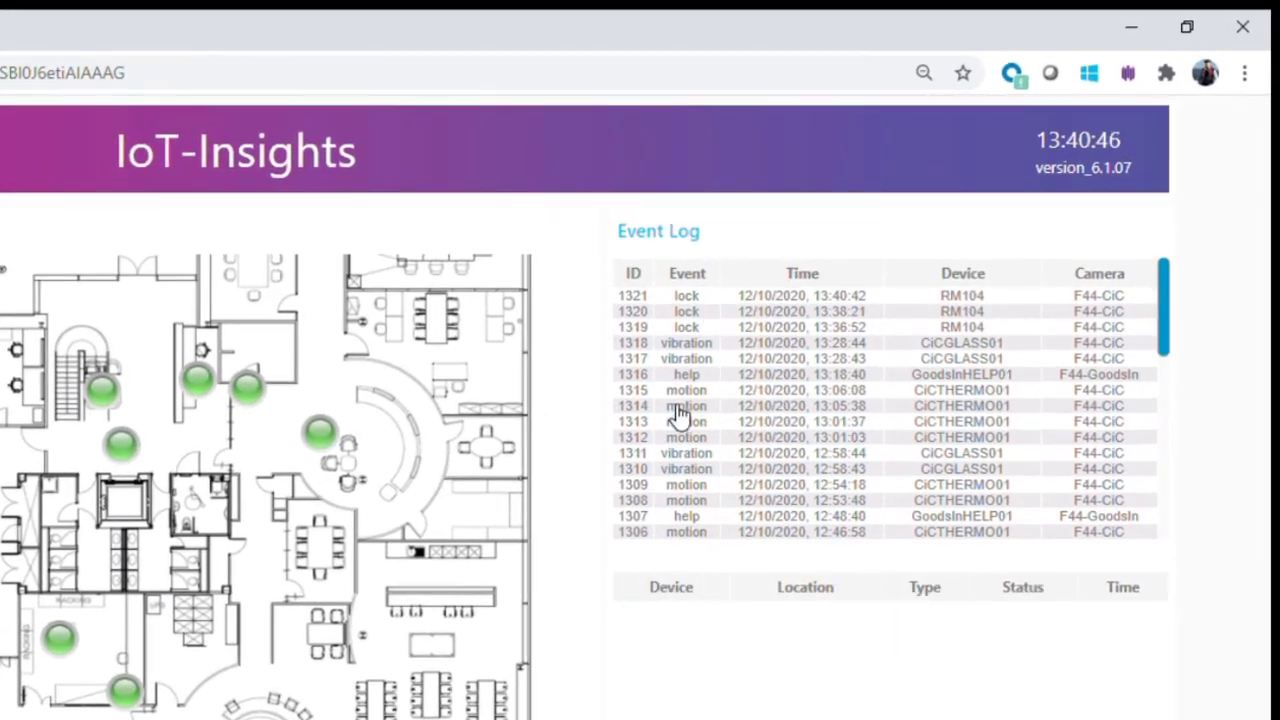
Open event 1321's Event Summary and select the guest card number in its Value
left_click(694, 300)
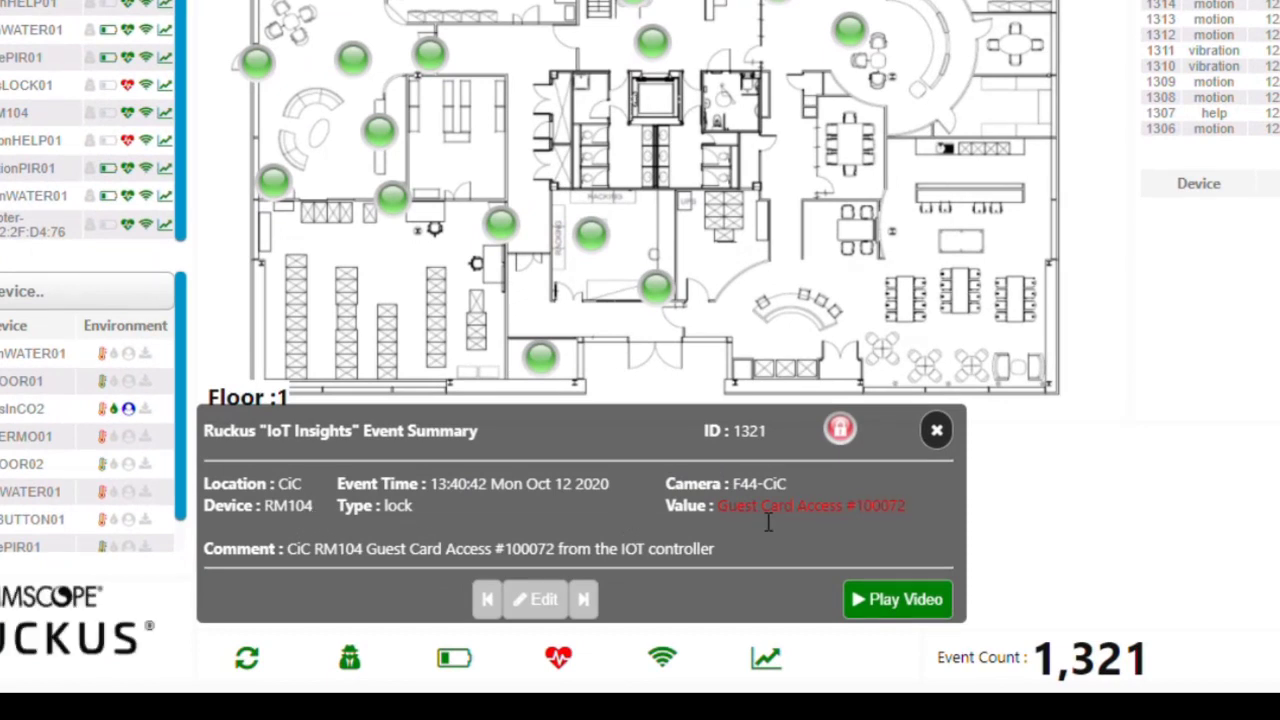
left_click_drag(722, 523, 716, 523)
left_click(891, 520)
double_click(891, 518)
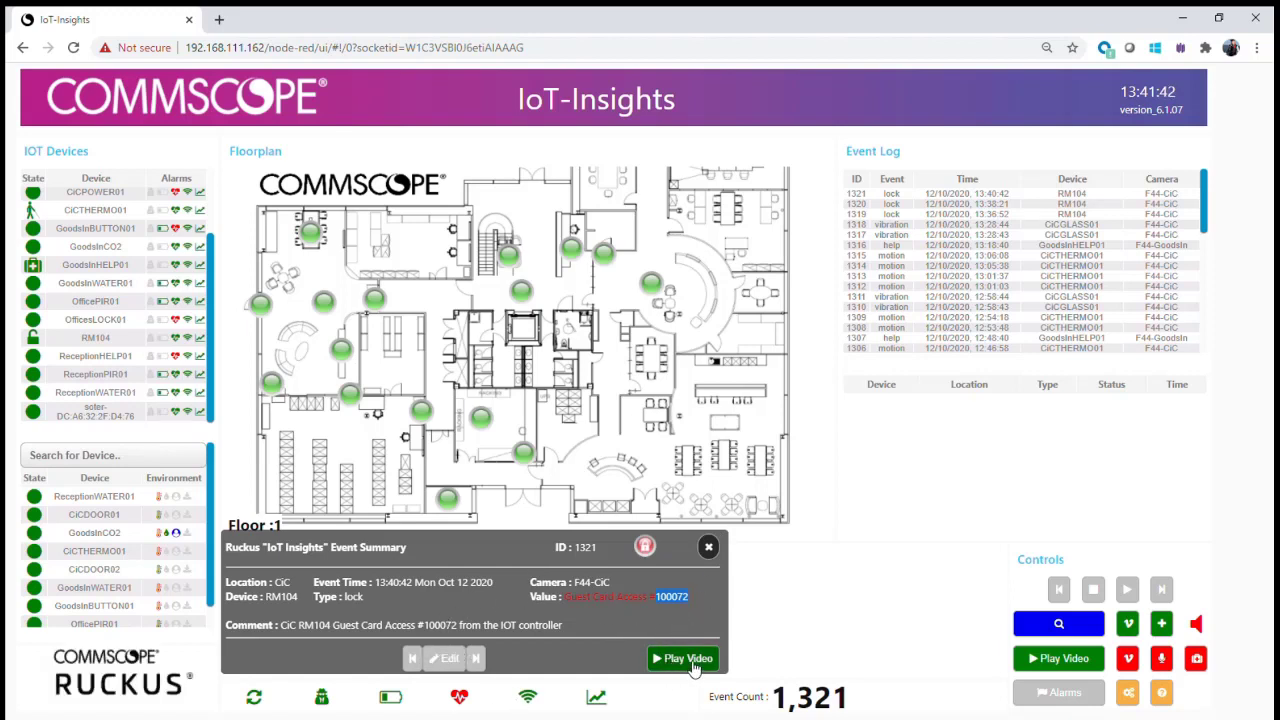
Close the 1321 summary, view the RM104 event 1322 summary, then close it
left_click(709, 547)
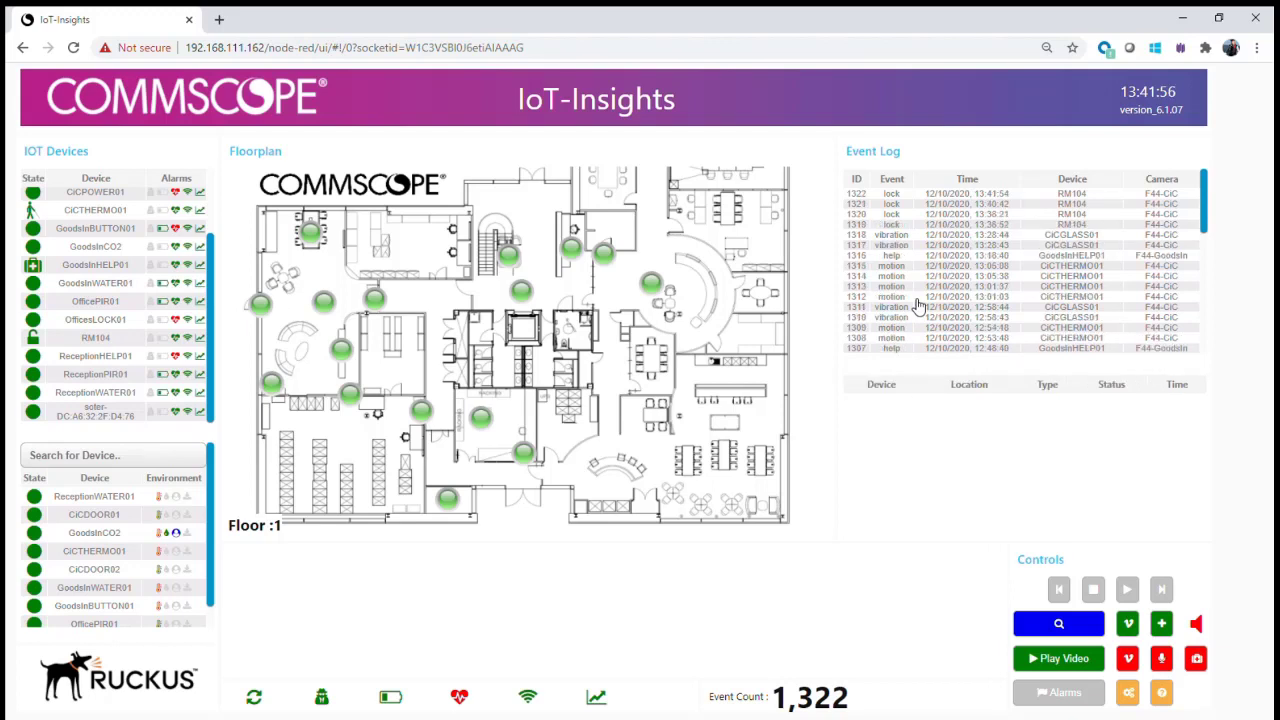
left_click(899, 200)
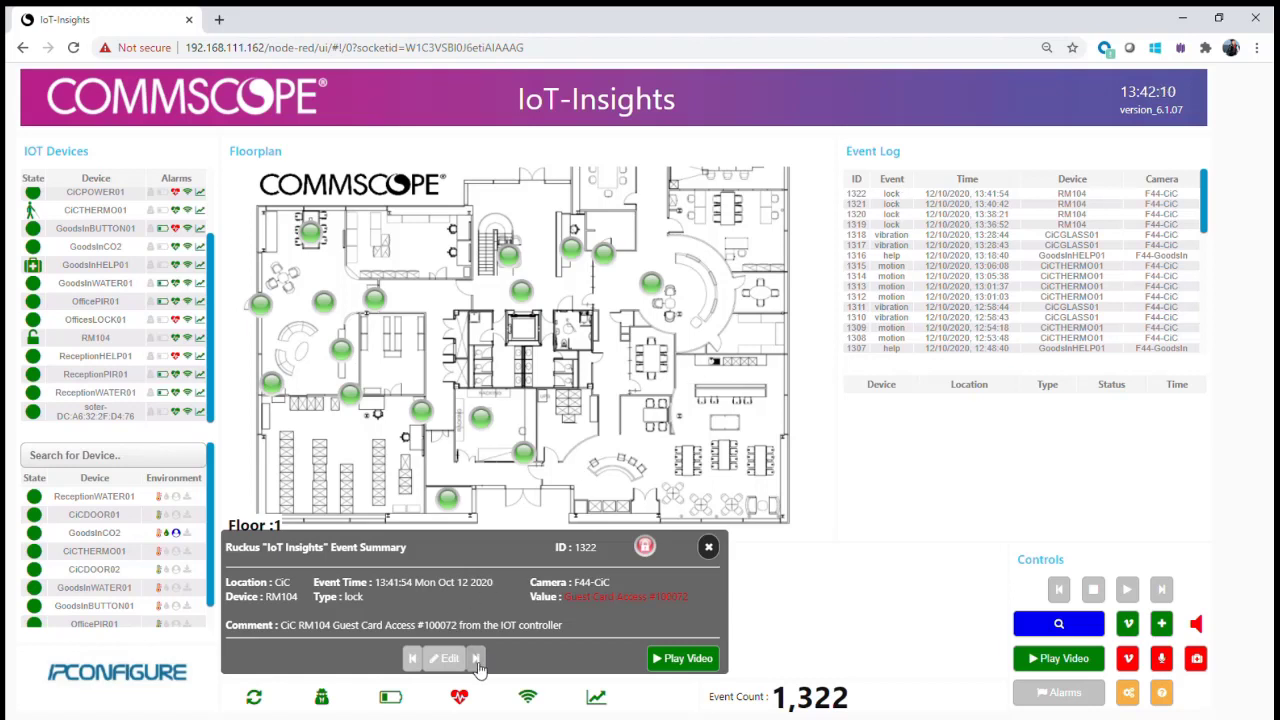
left_click(708, 546)
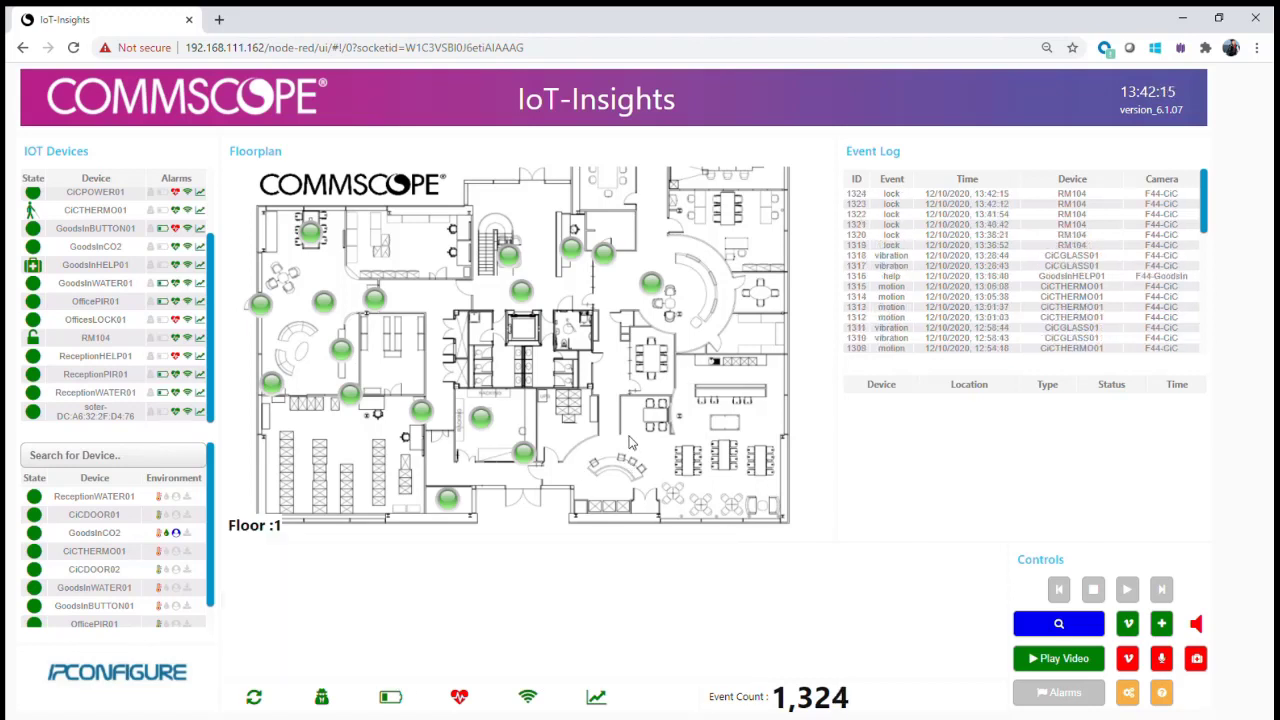
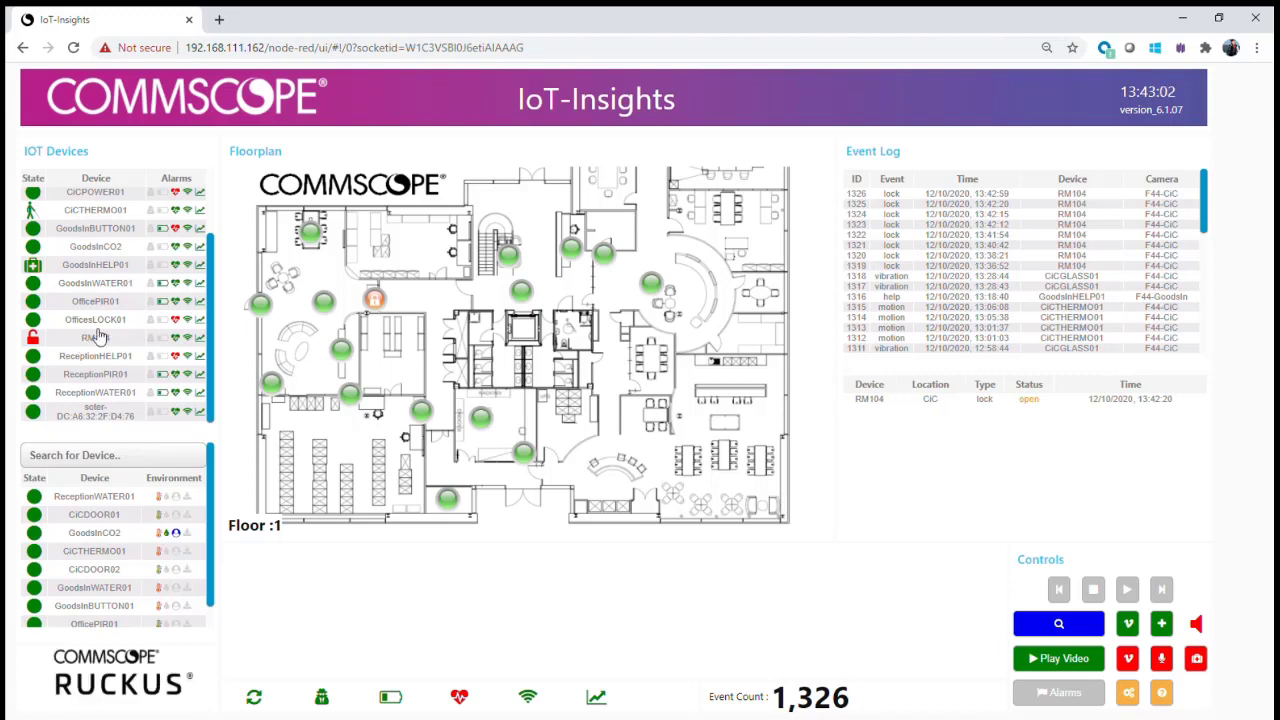
Open the Event Summary popup for RM104 lock event 1325 from the Event Log
left_click(892, 205)
Advance the Event Summary to the next RM104 lock event, 1326
left_click(476, 658)
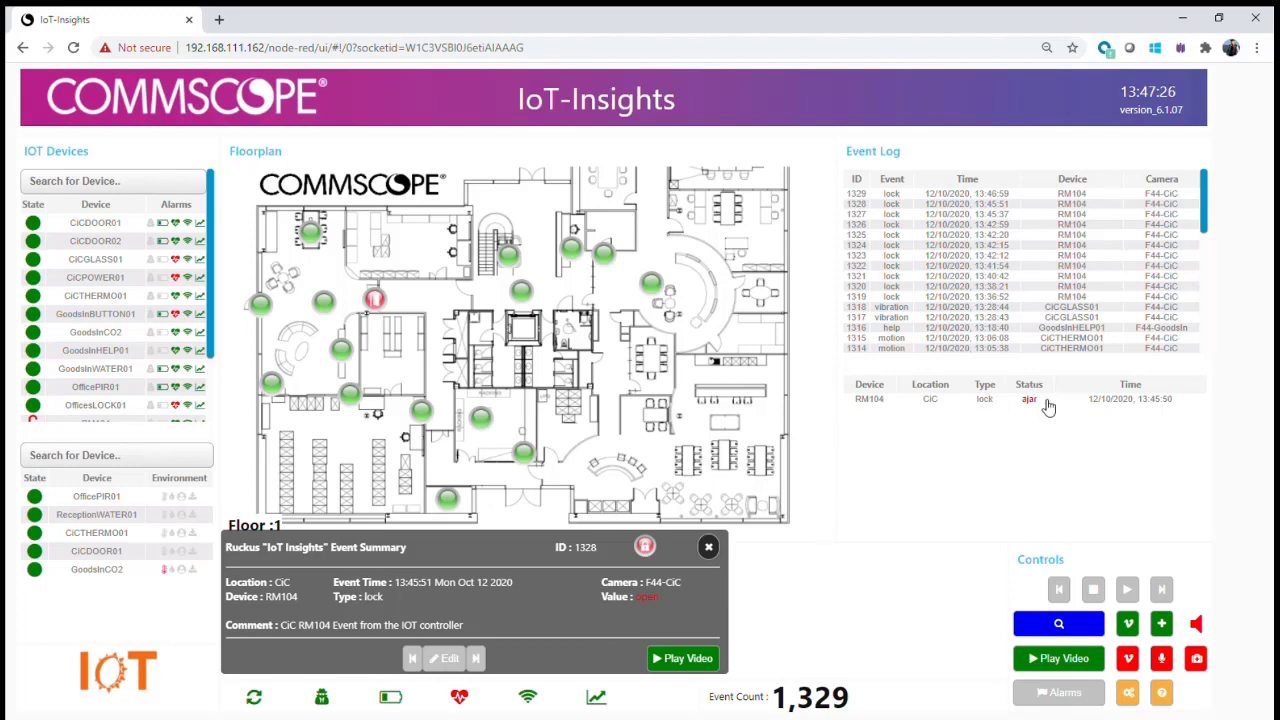
Show event 1329's summary for RM104 (lock, 13:46:59 Oct 12 2020)
left_click(477, 660)
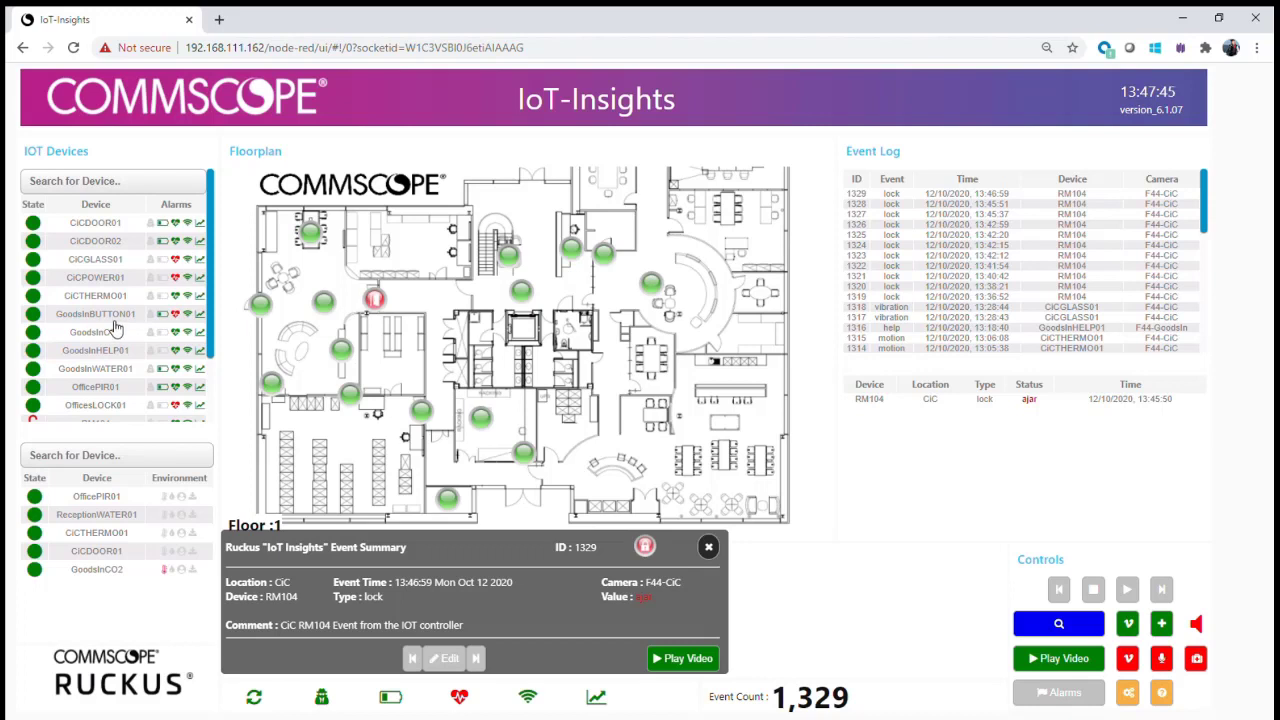
scroll(118, 328, "down", 1)
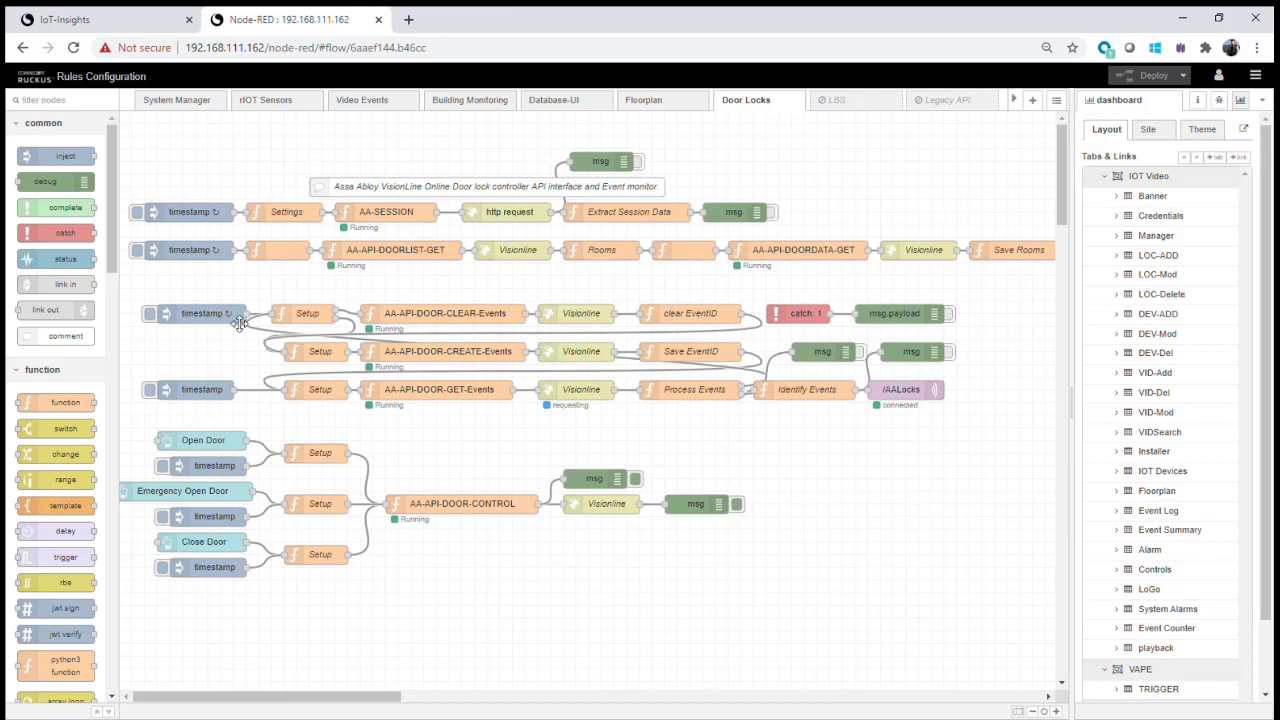
Switch the Node-RED sidebar to Debug and clear all existing debug messages
left_click(1220, 101)
left_click(1250, 124)
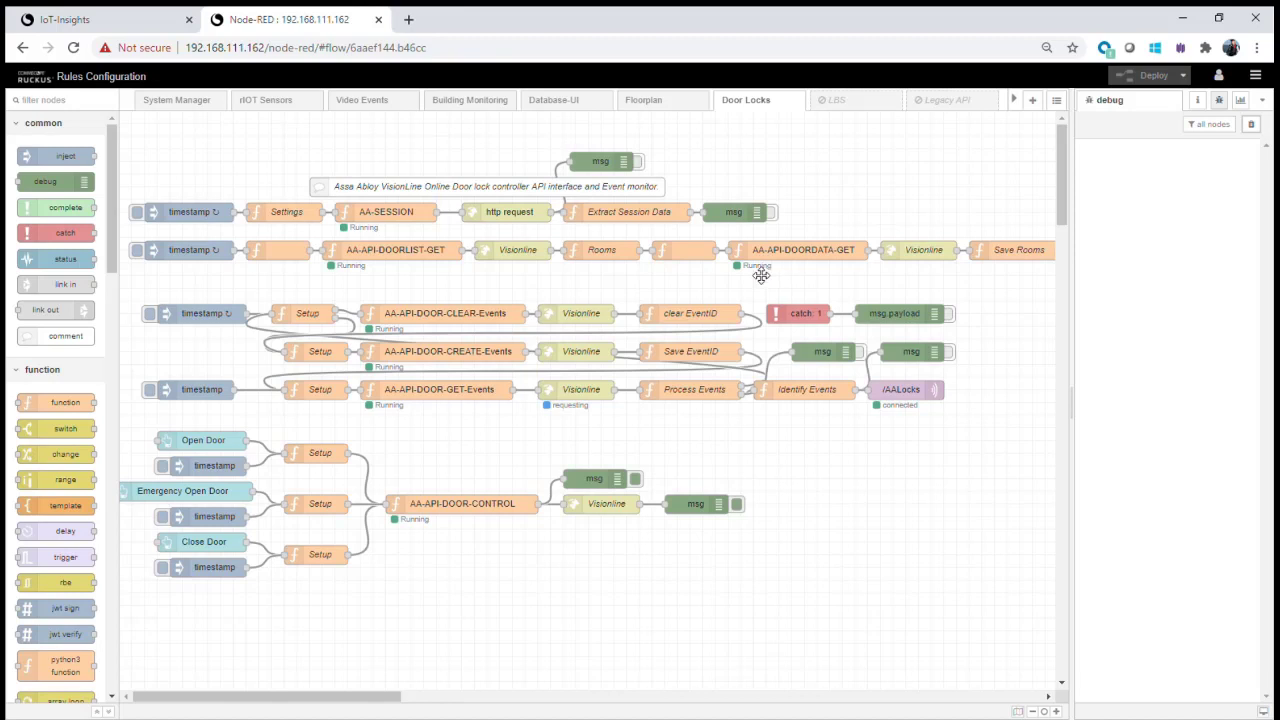
left_click(1263, 101)
Load the global context data and expand Settings > Locks > Rooms > 104
left_click(1182, 195)
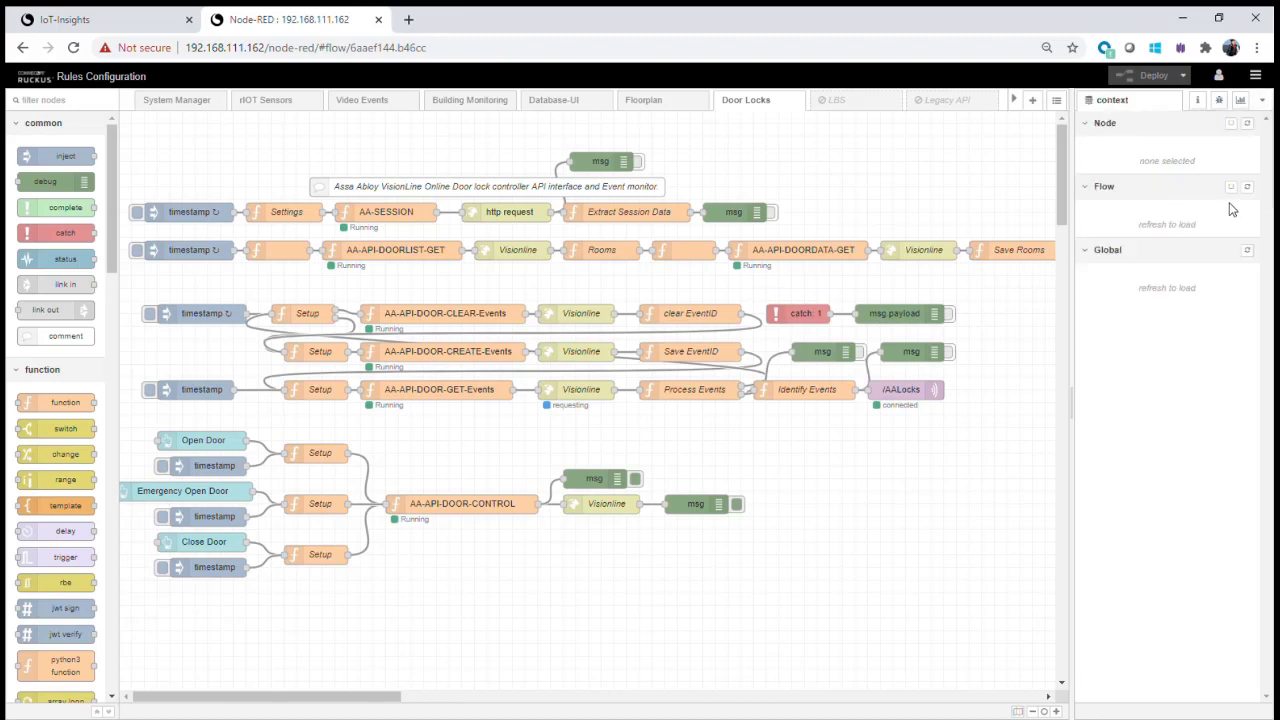
left_click(1247, 250)
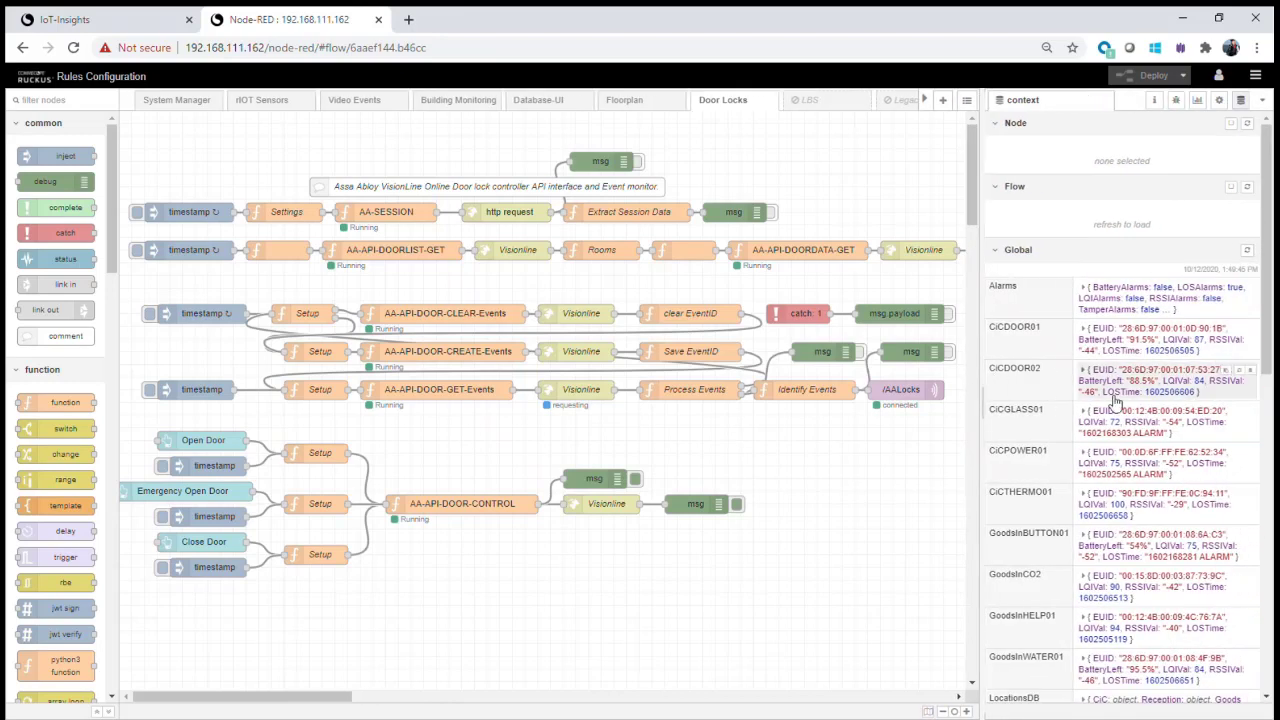
scroll(1110, 410, "down", 15)
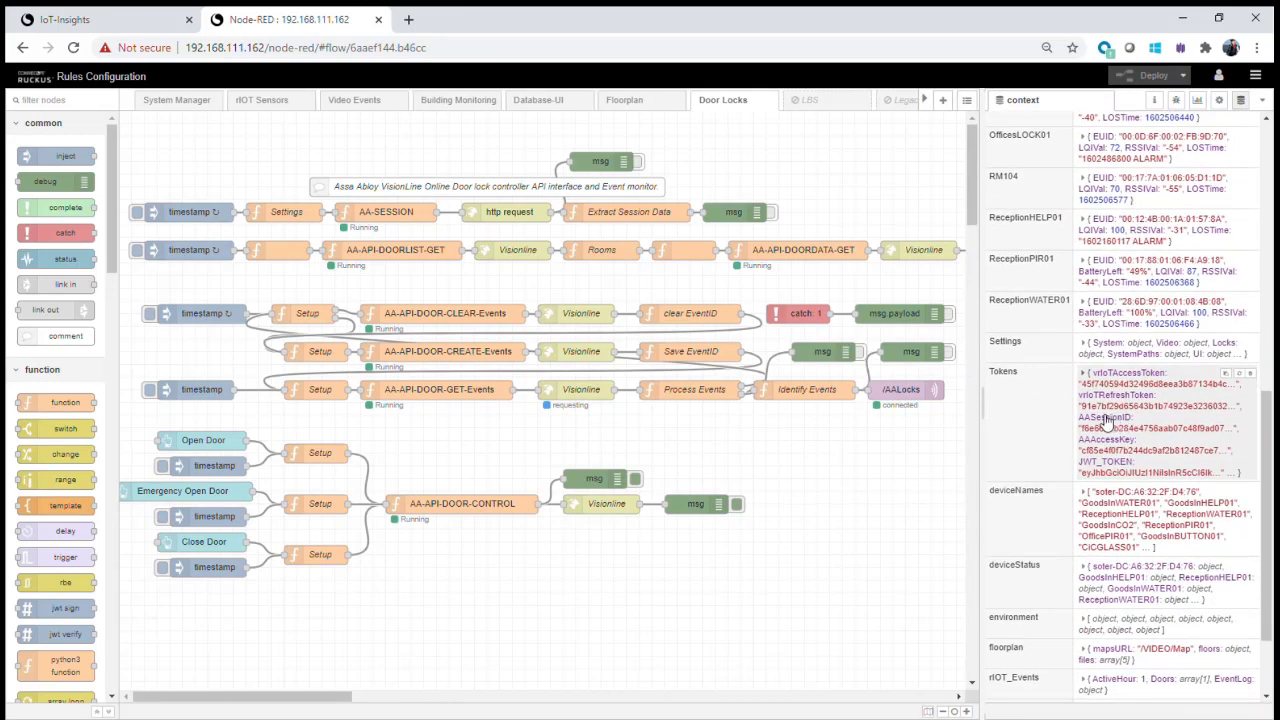
left_click(1083, 342)
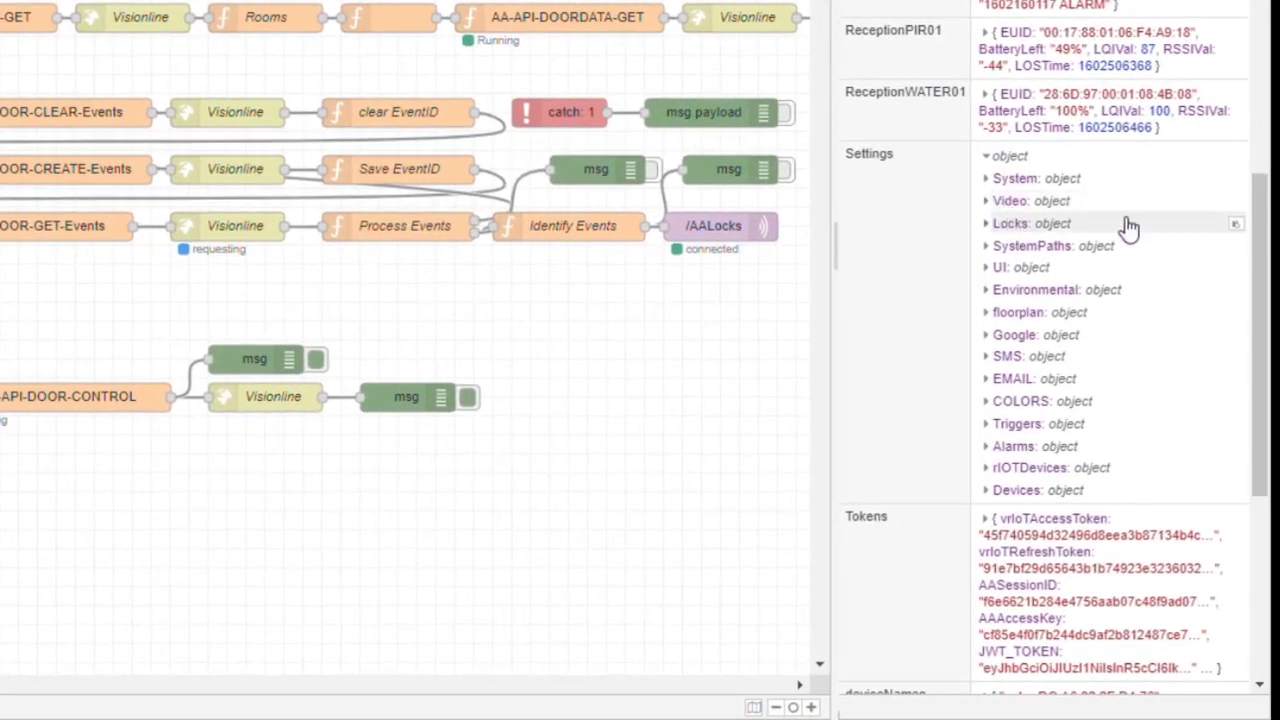
left_click(990, 227)
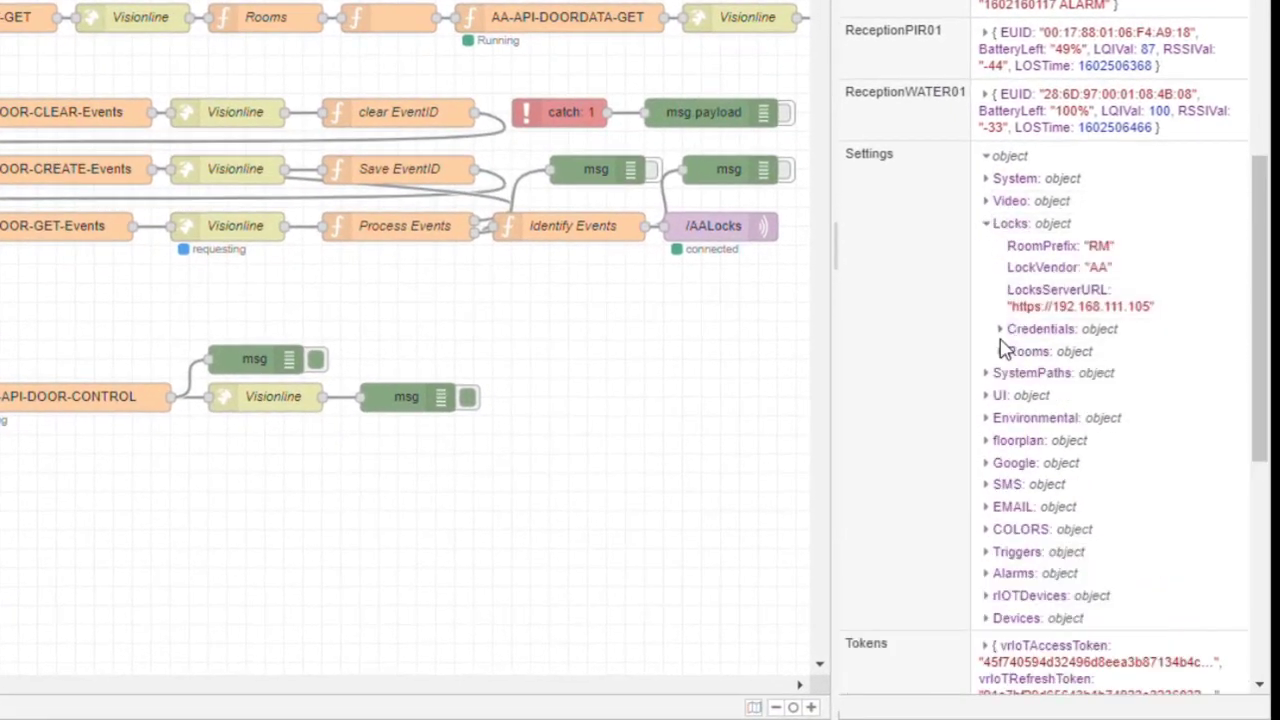
left_click(1010, 358)
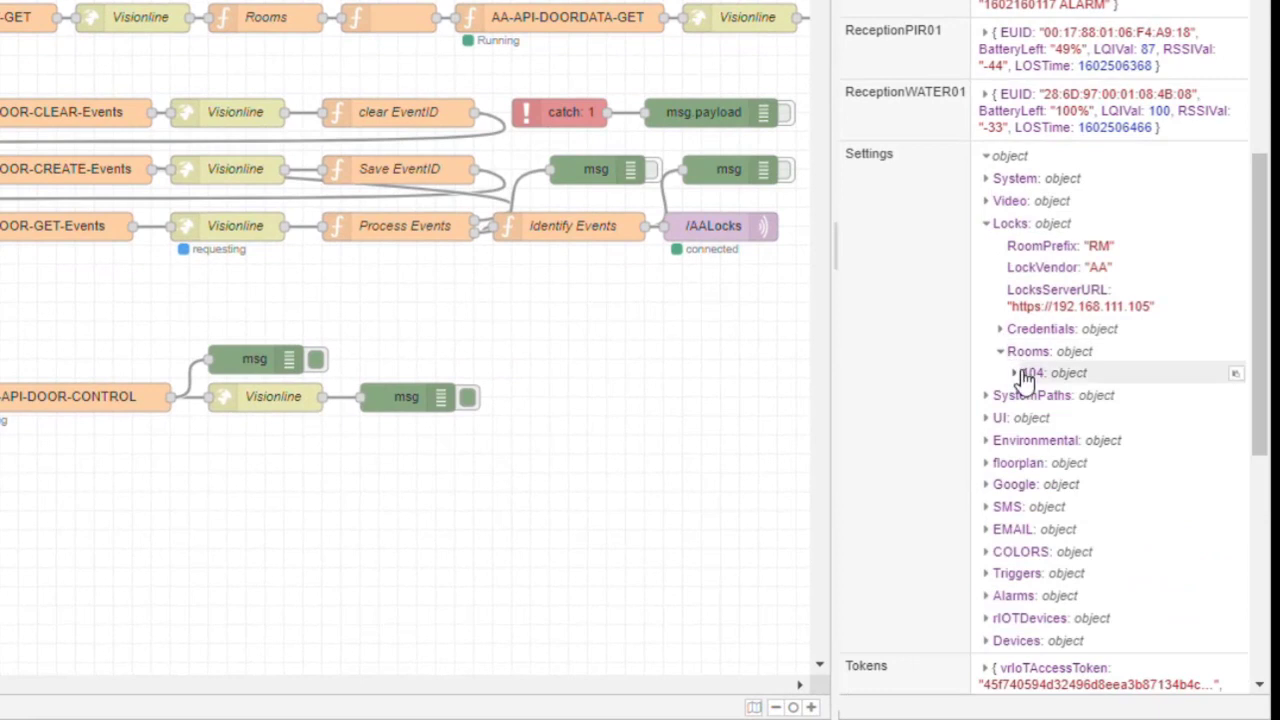
left_click(1023, 372)
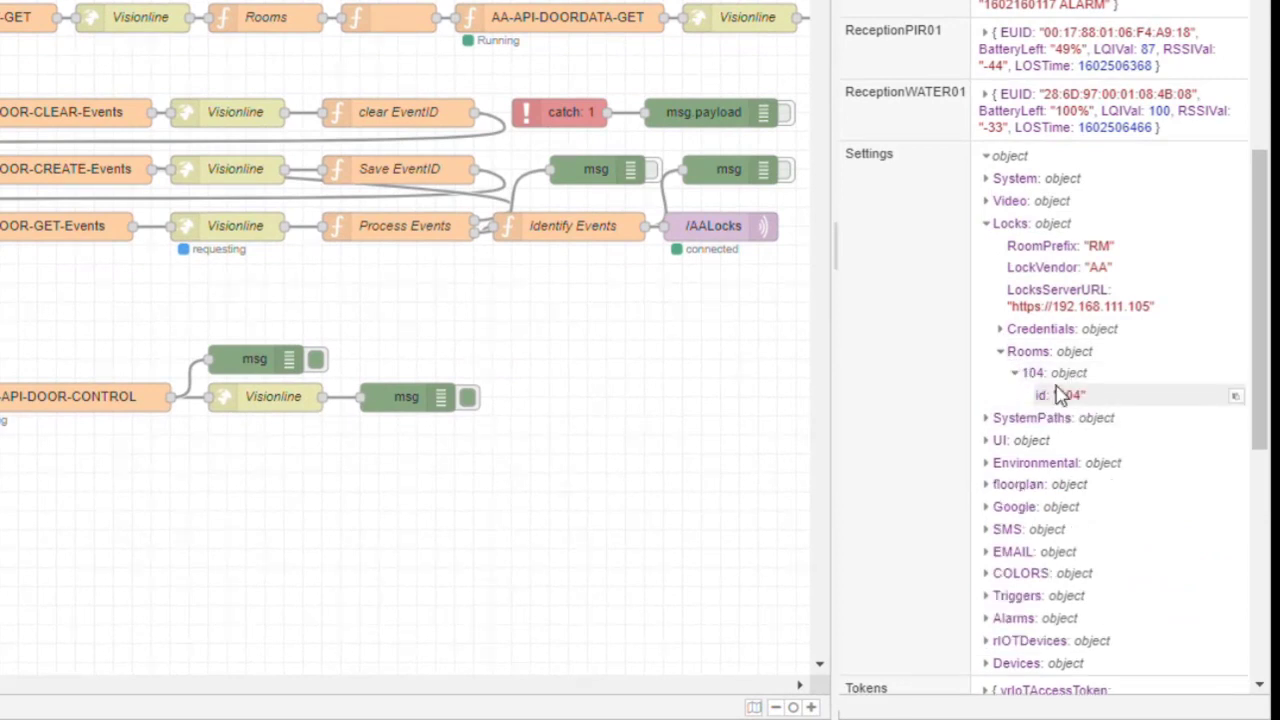
Re-expand Settings > Locks > Rooms > 104 to show prefix 'RM', vendor 'AA' and id '104'
scroll(1110, 385, "up", 1)
scroll(1118, 390, "up", 1)
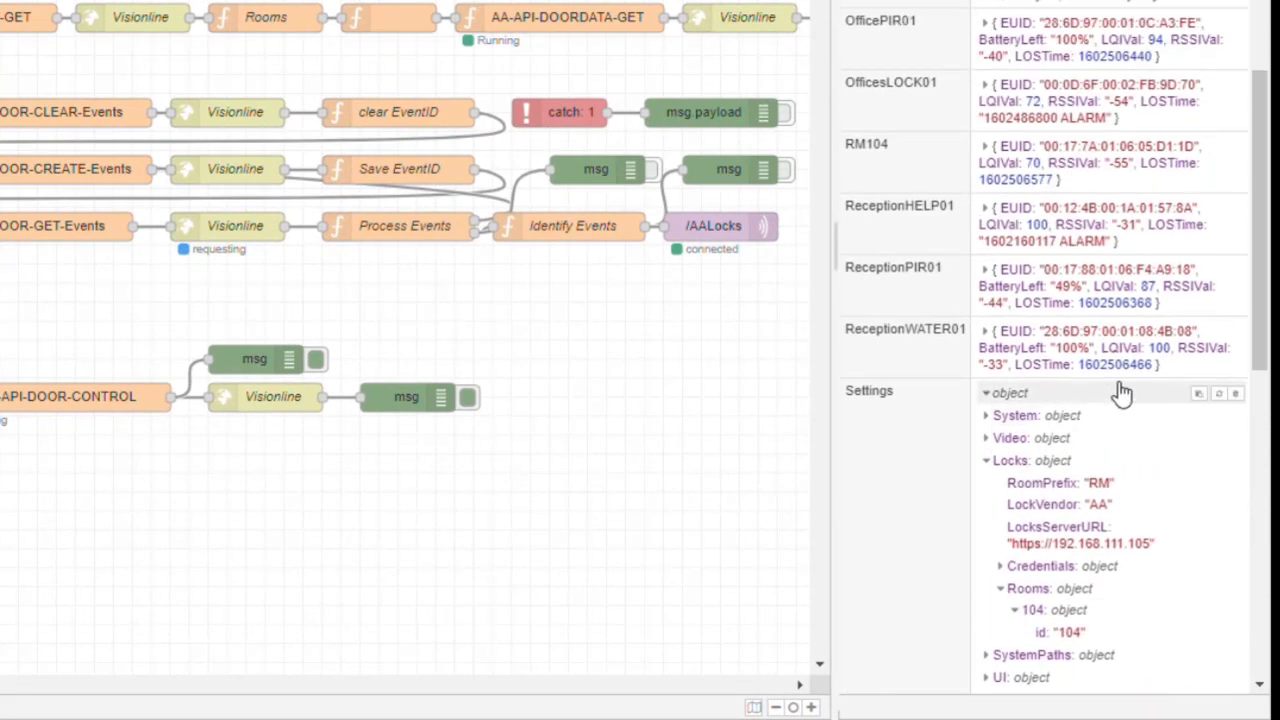
scroll(1200, 131, "up", 6)
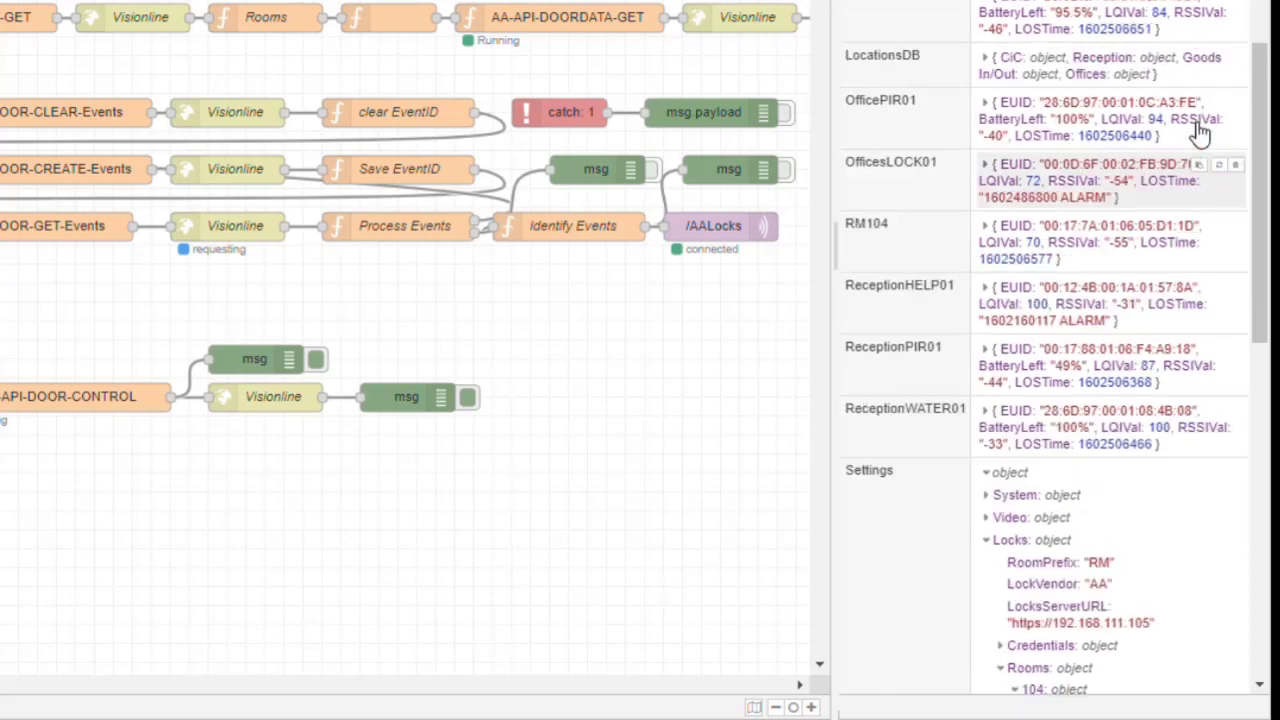
scroll(986, 300, "down", 4)
scroll(1008, 375, "down", 3)
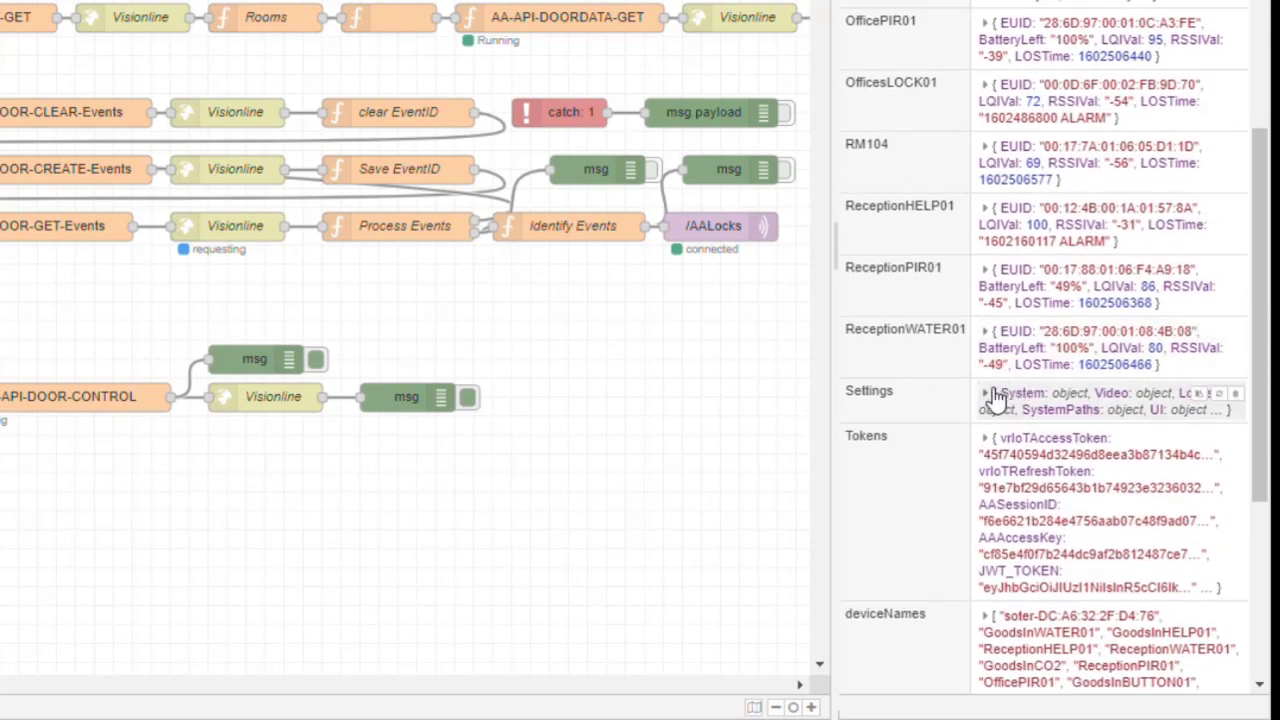
left_click(994, 394)
left_click(997, 462)
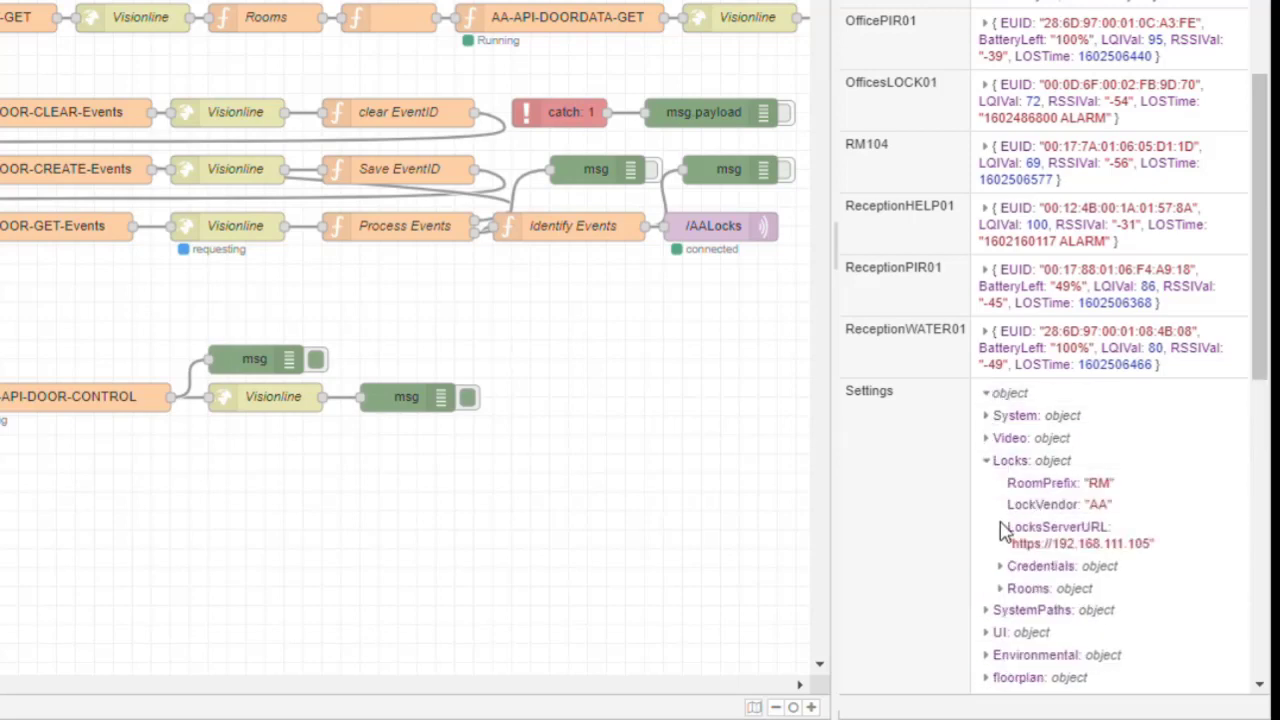
left_click(1008, 588)
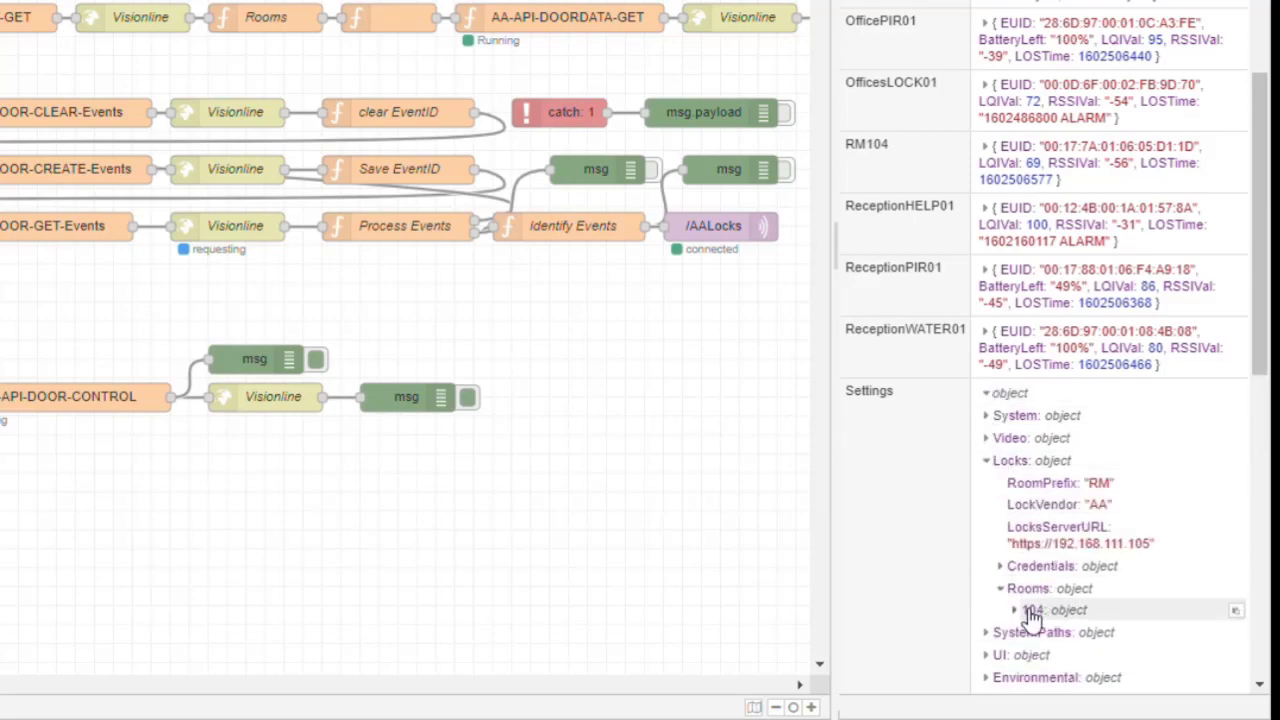
left_click(1034, 609)
scroll(1128, 571, "down", 3)
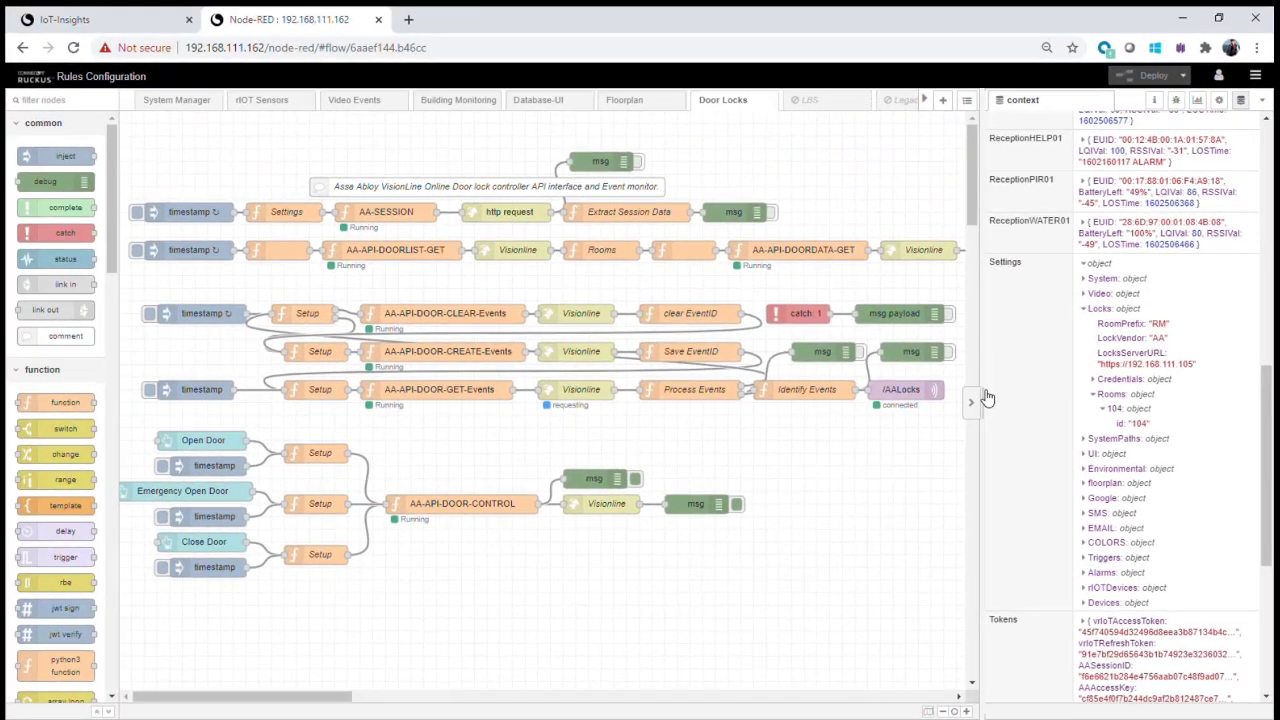
Narrow the sidebar and activate the msg debug node after /AALocks
left_click_drag(993, 400, 1093, 400)
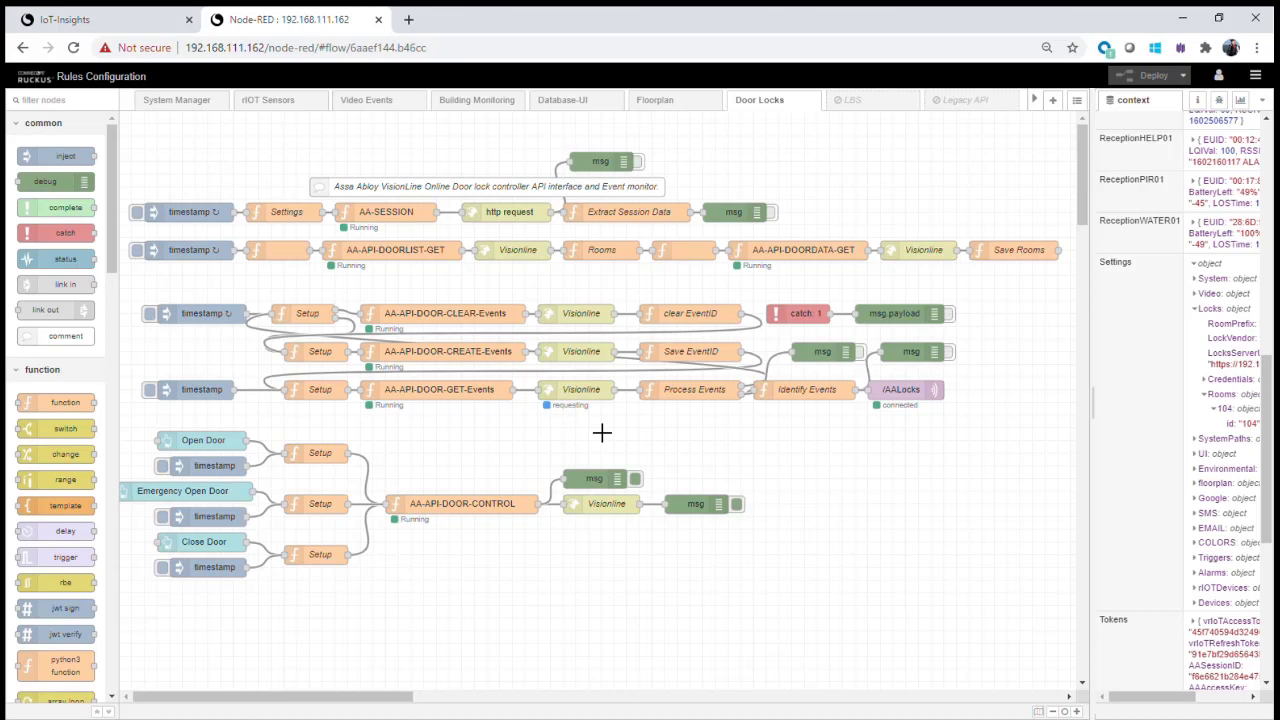
left_click(953, 353)
Clear the old debug messages and widen the Debug sidebar for reading
left_click(1219, 101)
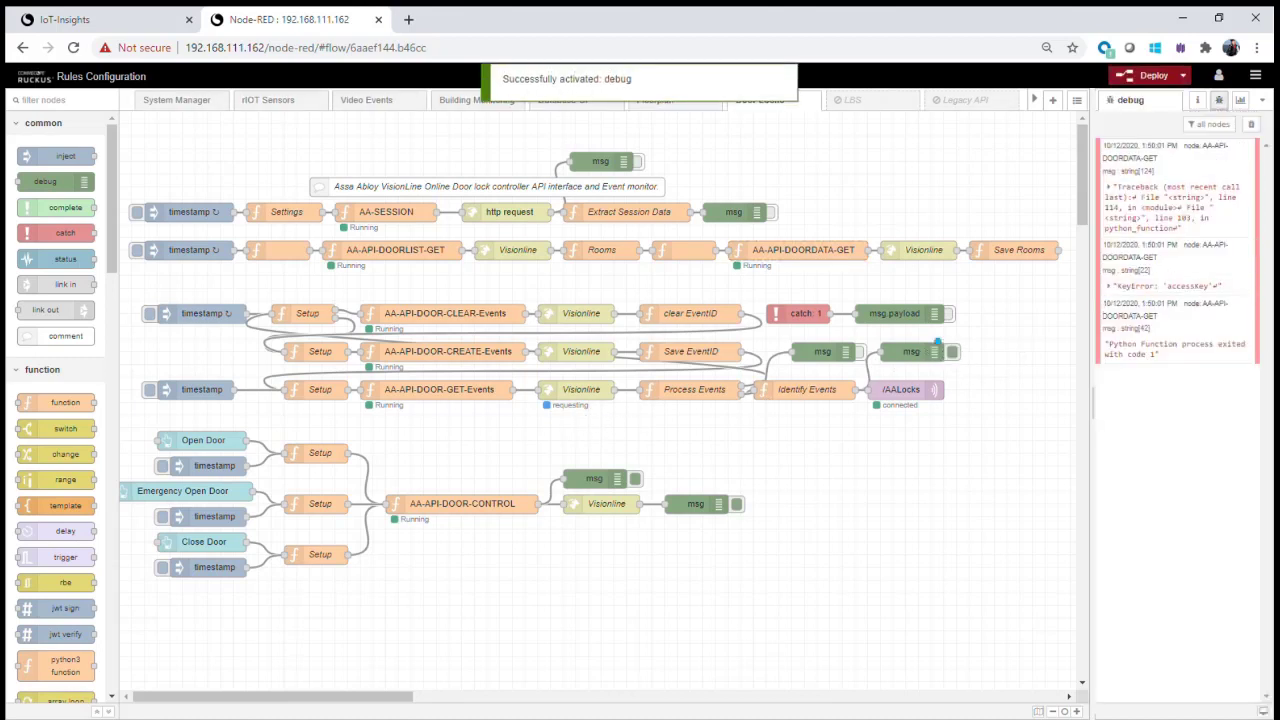
left_click(1251, 124)
left_click_drag(1097, 260, 976, 288)
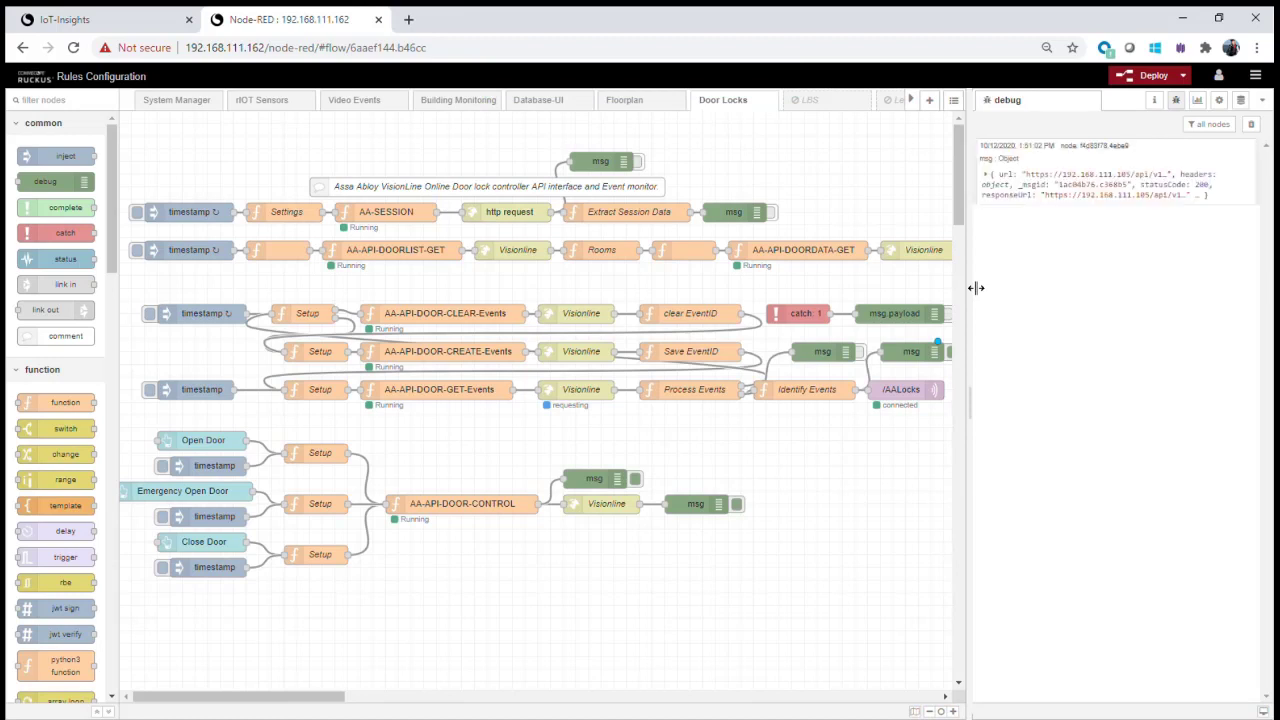
Expand the newest message to payload > resources > events > 0: door 104, Guest Card Access
left_click(990, 175)
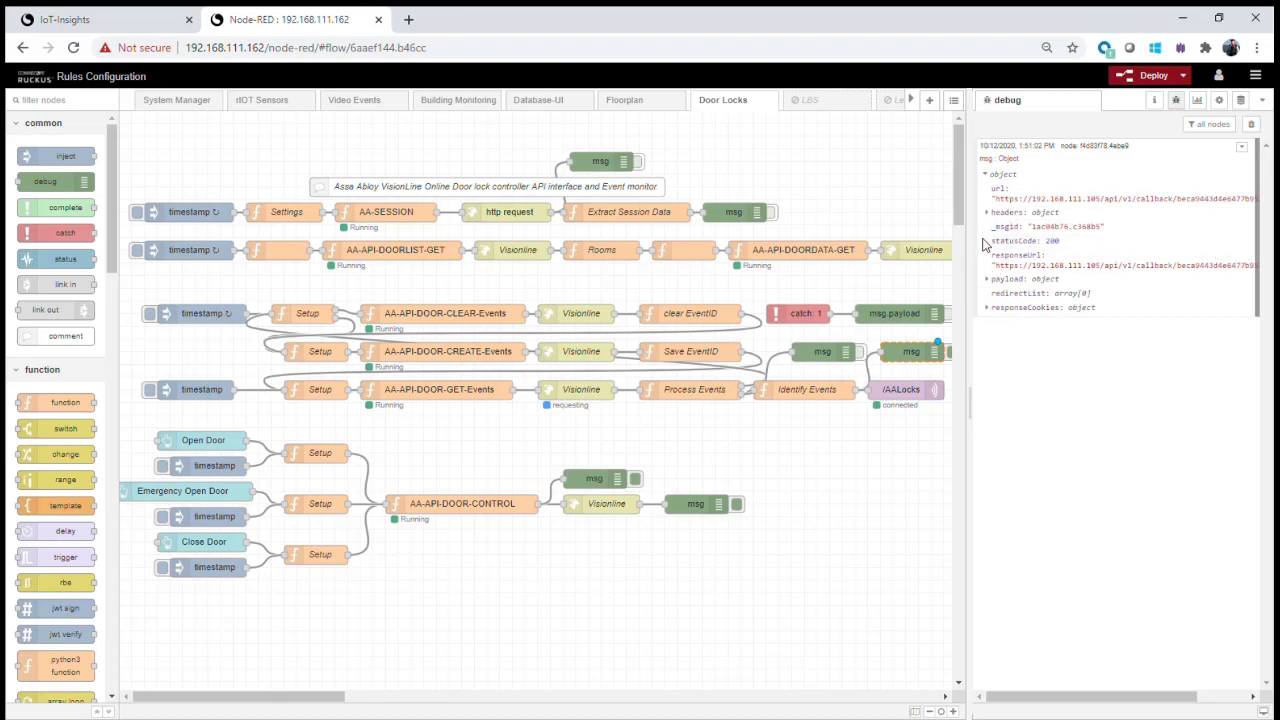
left_click(993, 280)
left_click(996, 293)
left_click(1006, 307)
left_click(1017, 323)
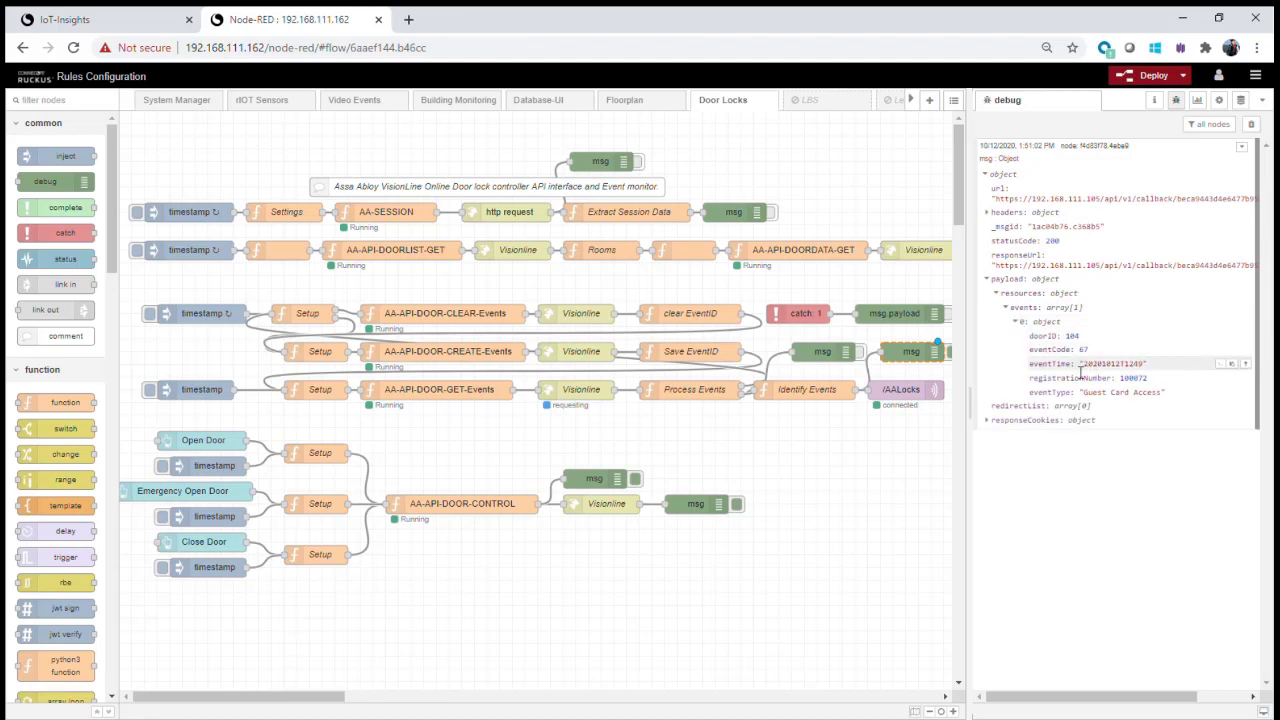